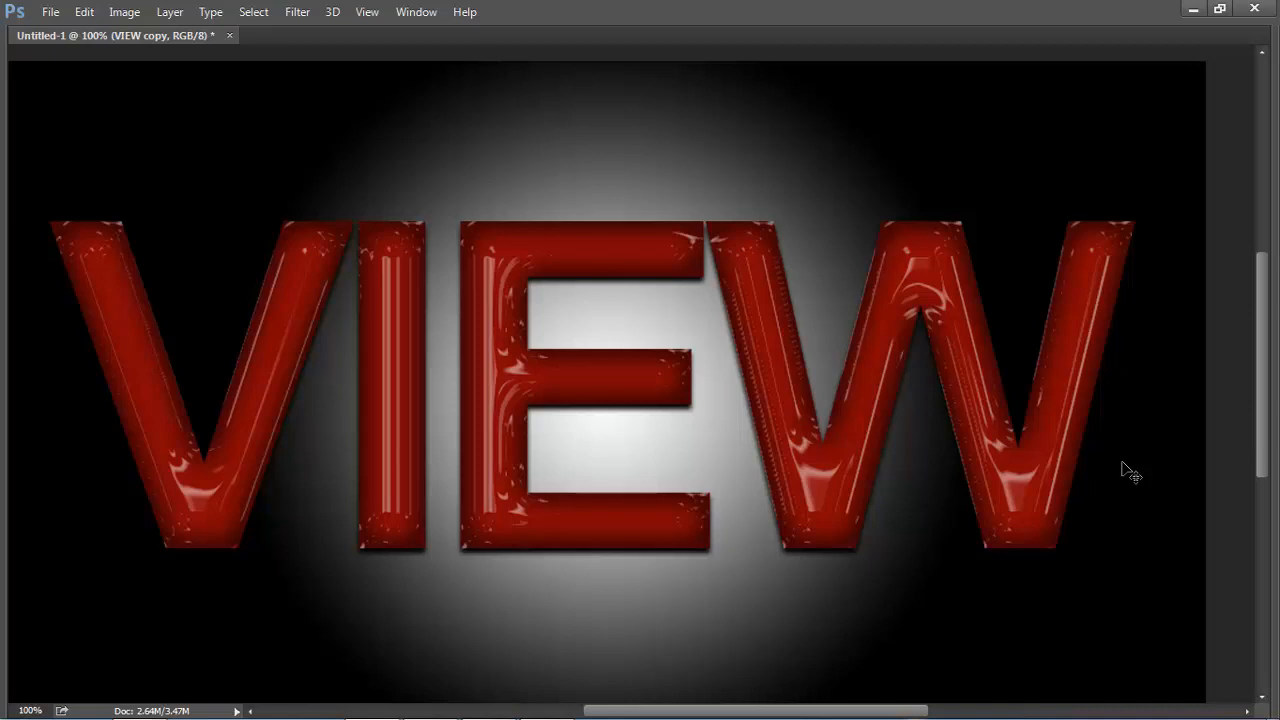
Close the open VIEW document without saving and create a 1280 x 720 pixel RGB document at 72 pixels/inch with a white background
left_click(231, 36)
left_click(655, 290)
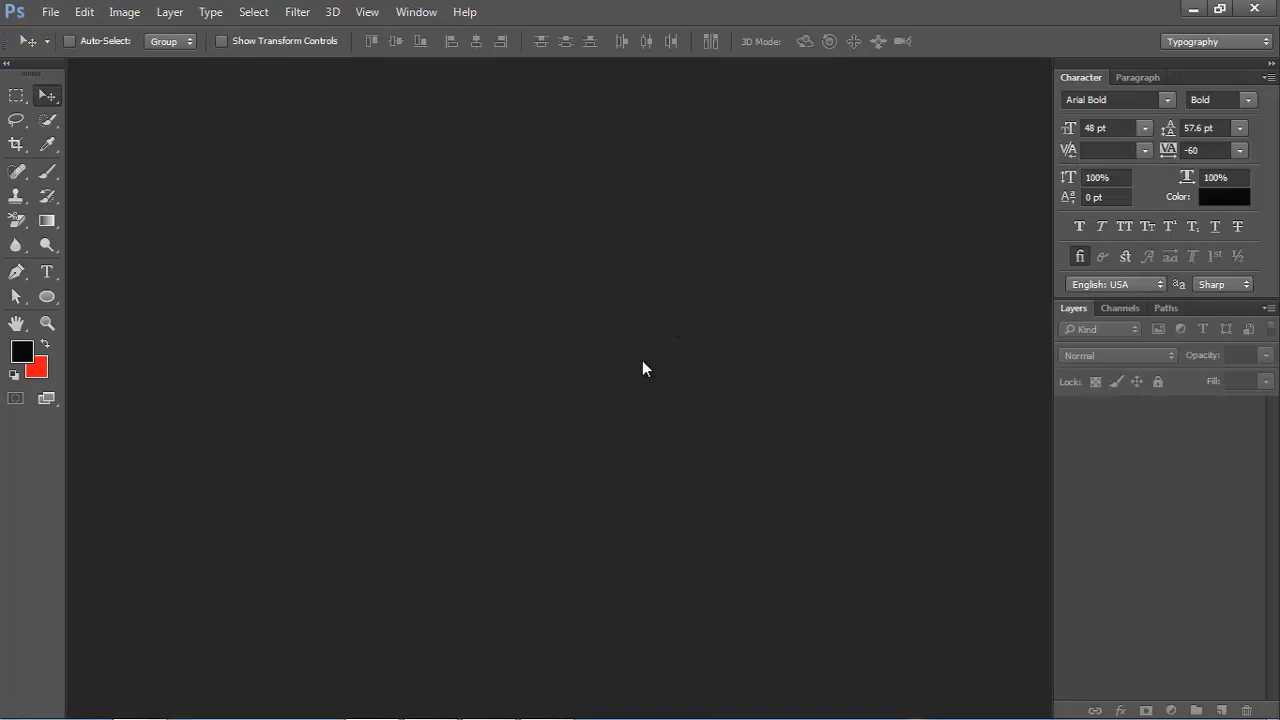
key("ctrl+n")
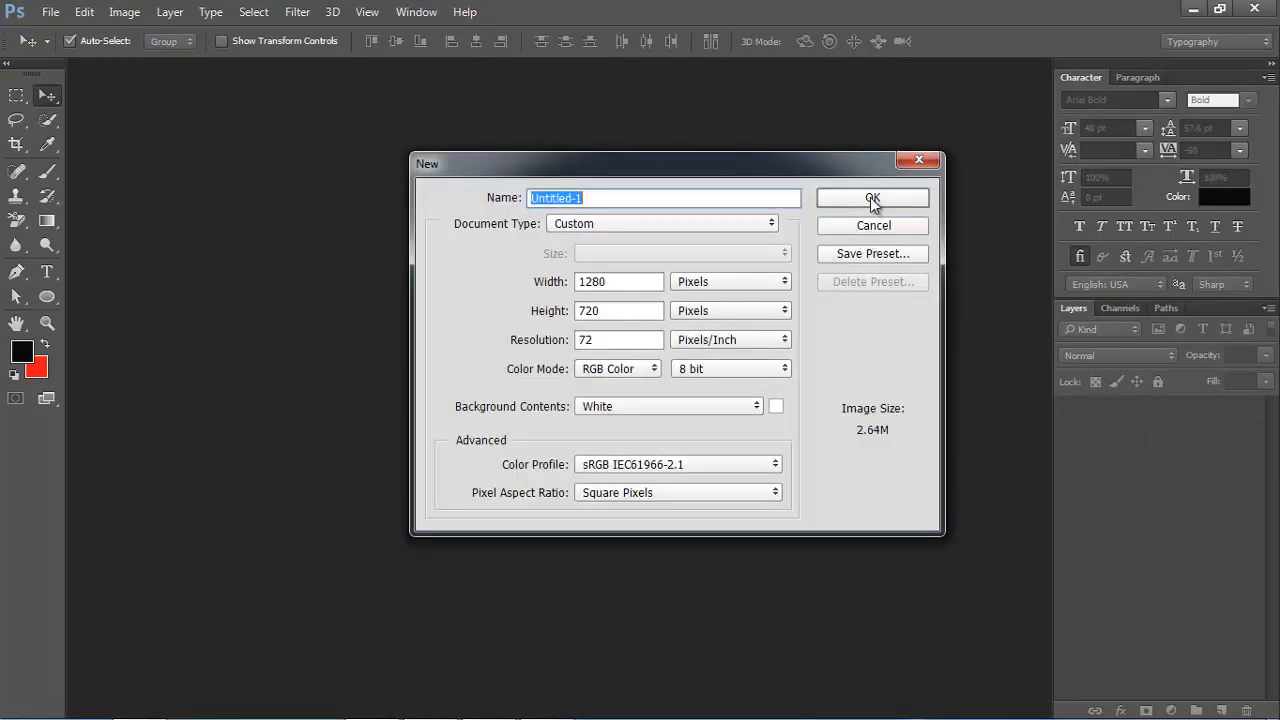
left_click(872, 199)
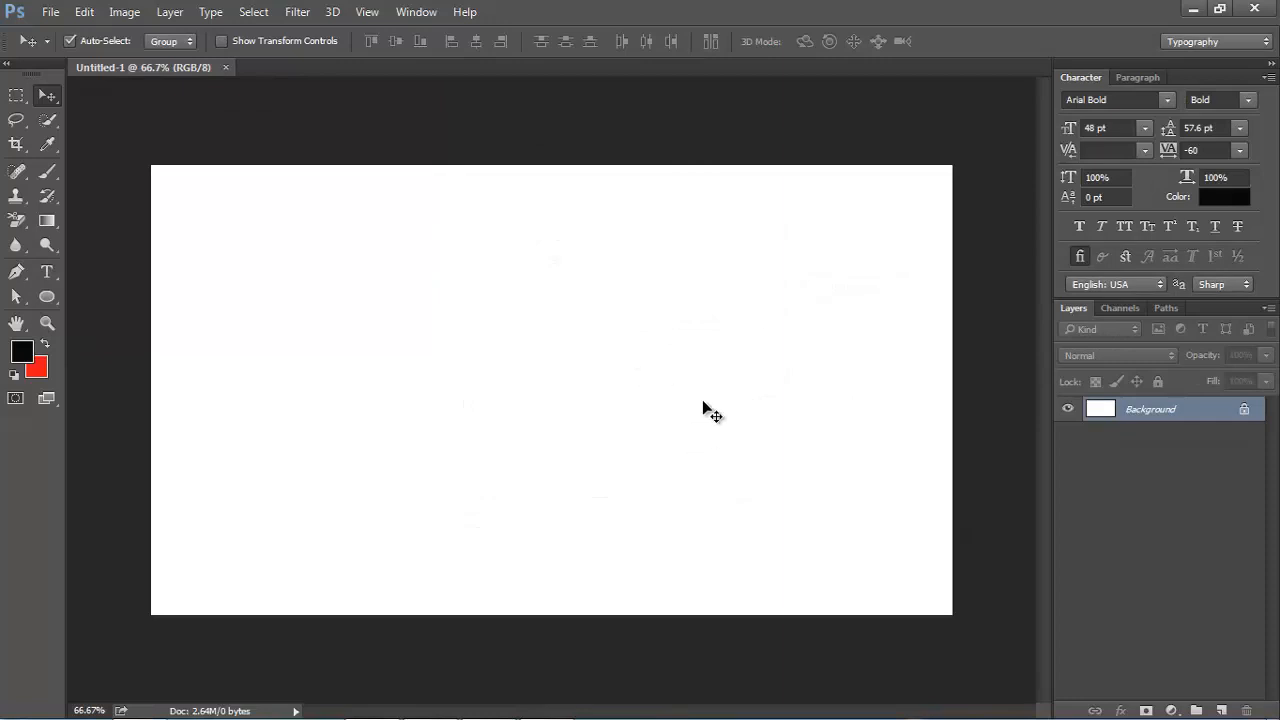
Add the text "VIEW" to the canvas in black Arial Bold at 48 pt and commit it
left_click(47, 273)
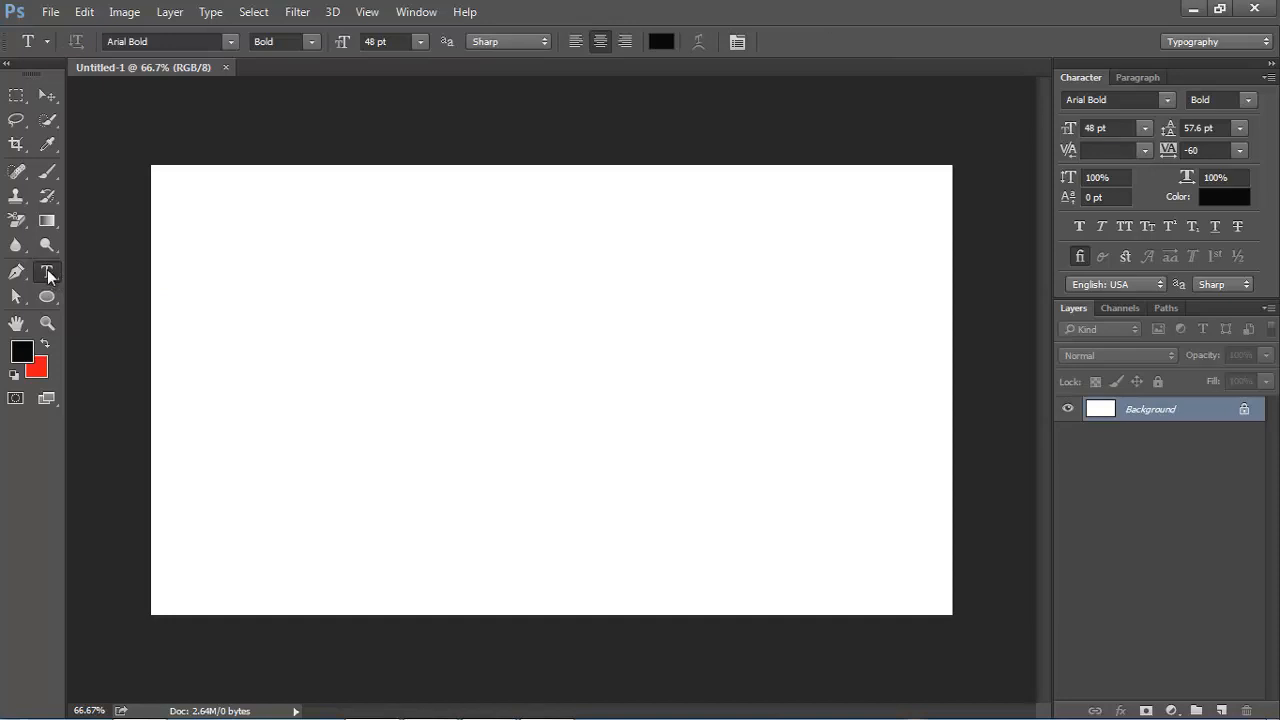
left_click(668, 40)
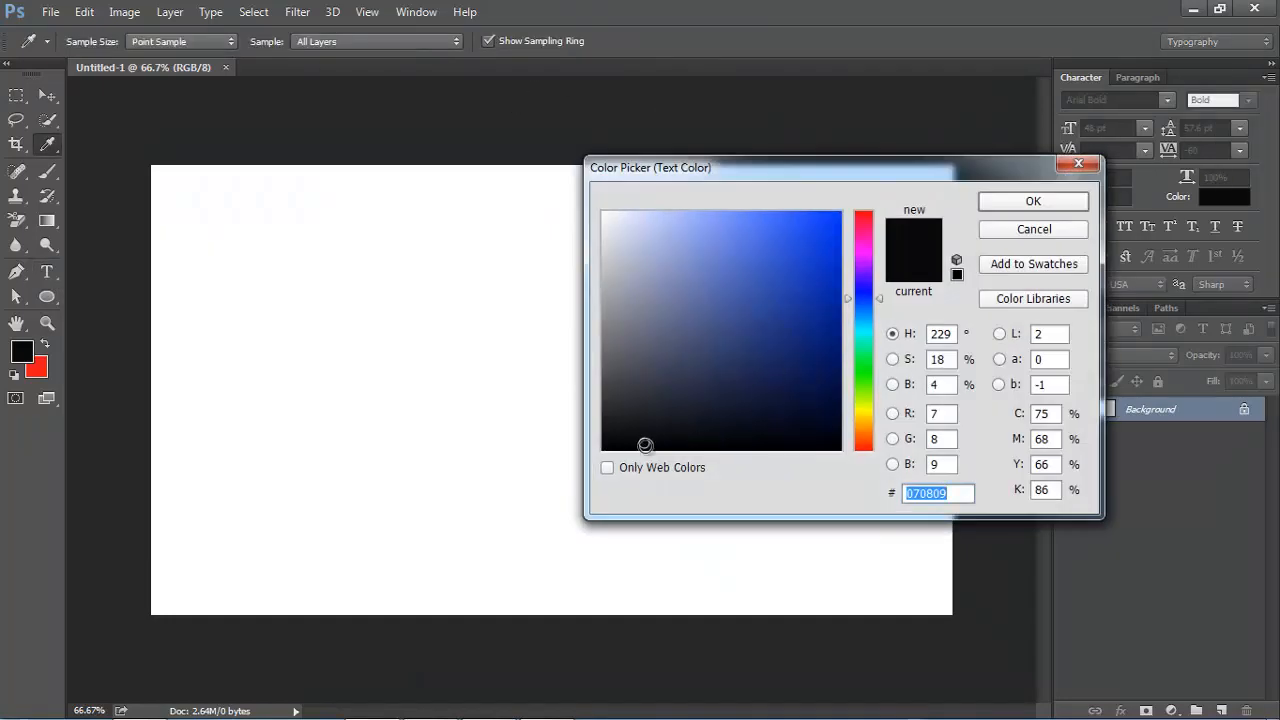
left_click(645, 446)
left_click(1033, 201)
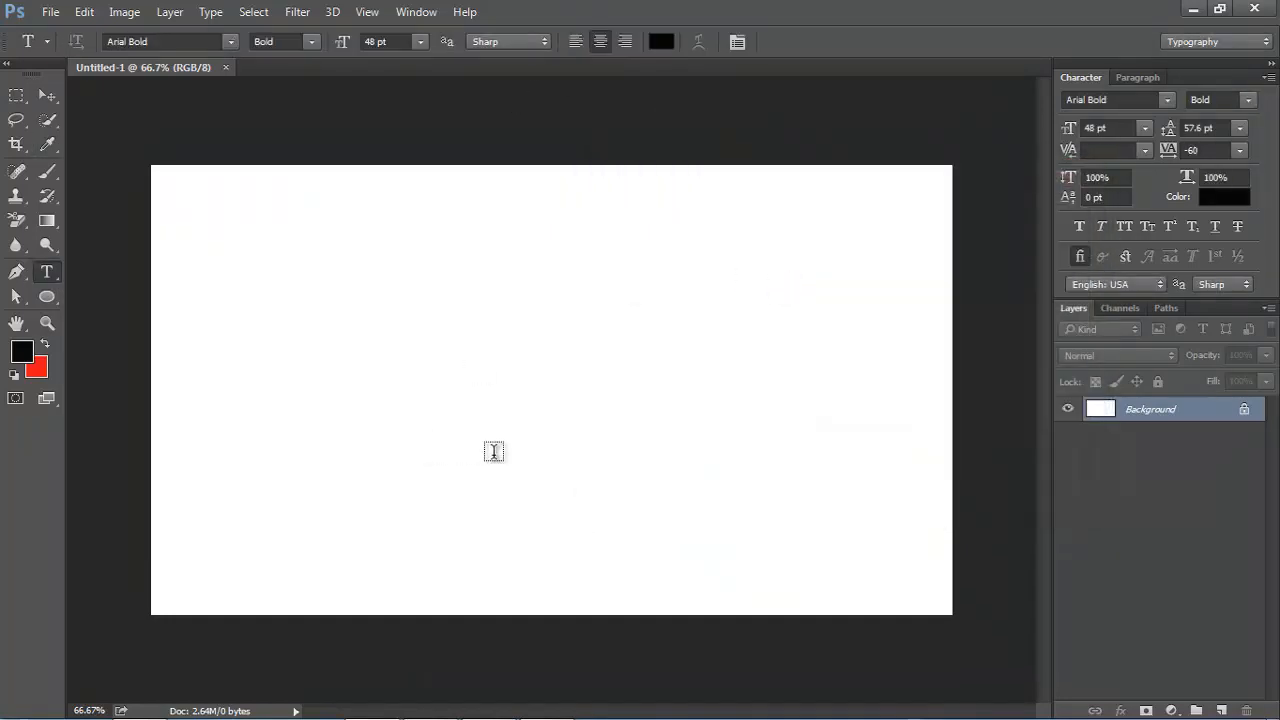
left_click(455, 353)
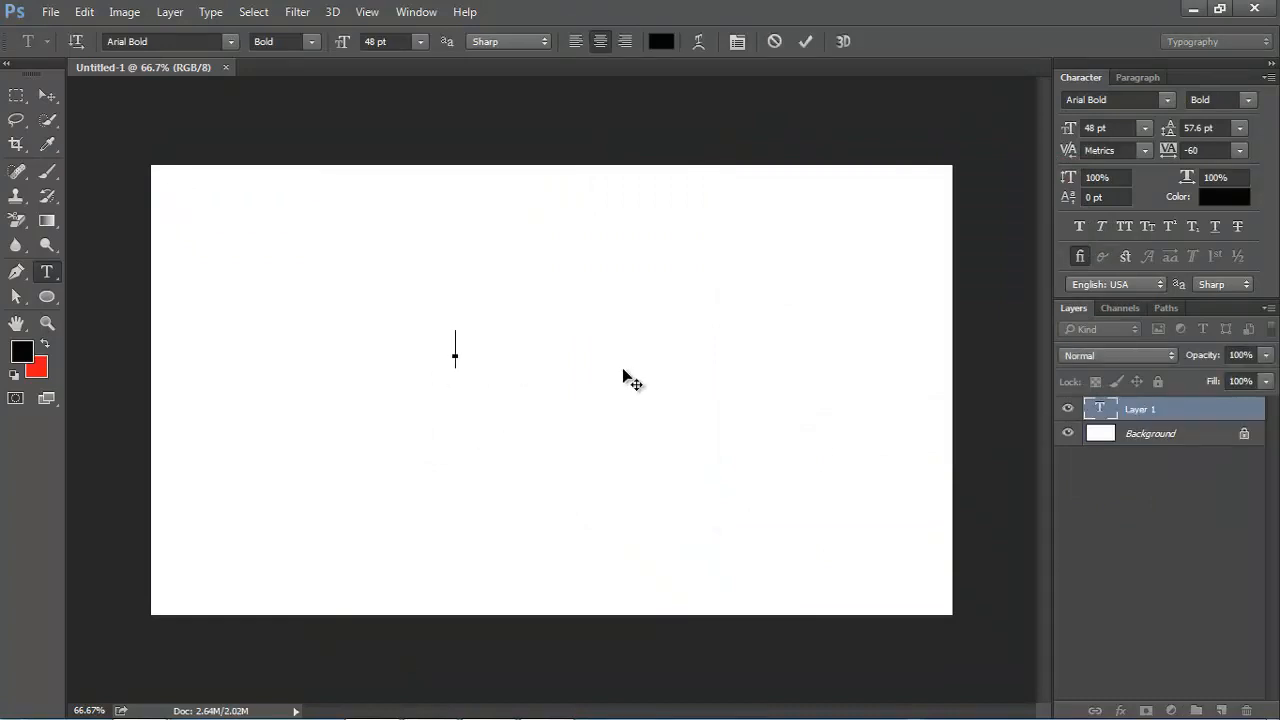
type("VIEW")
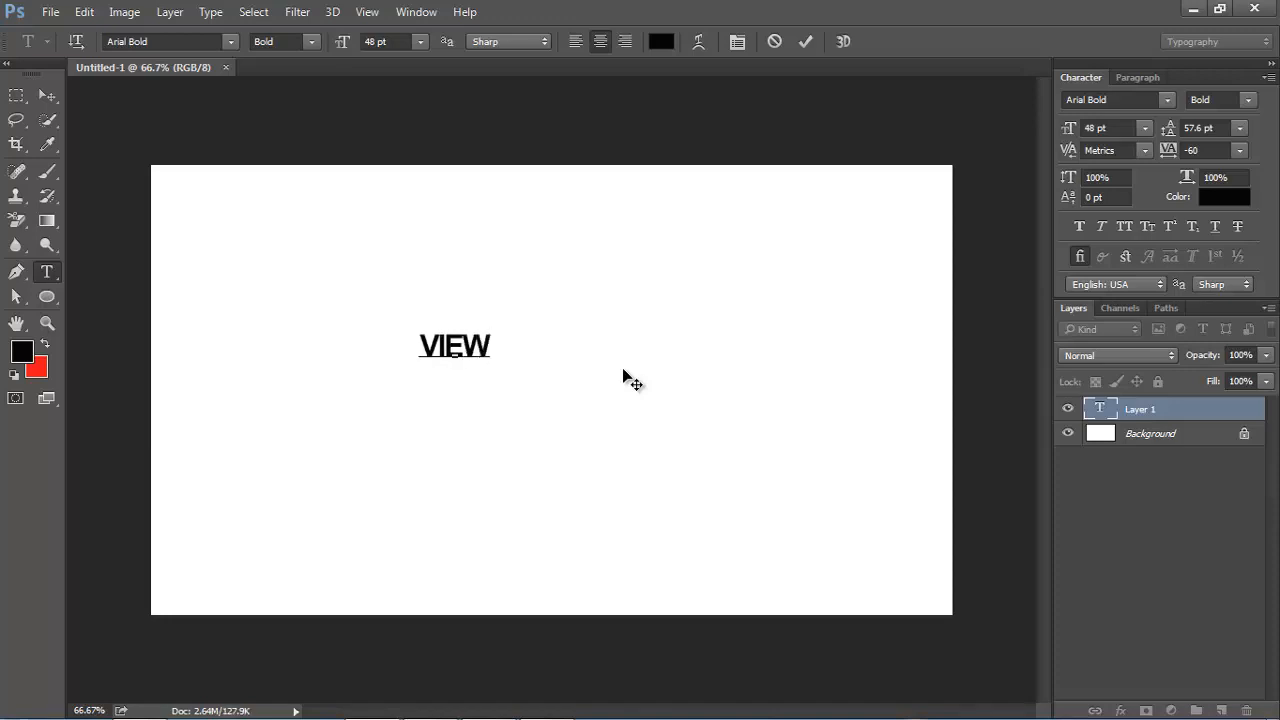
left_click(630, 380)
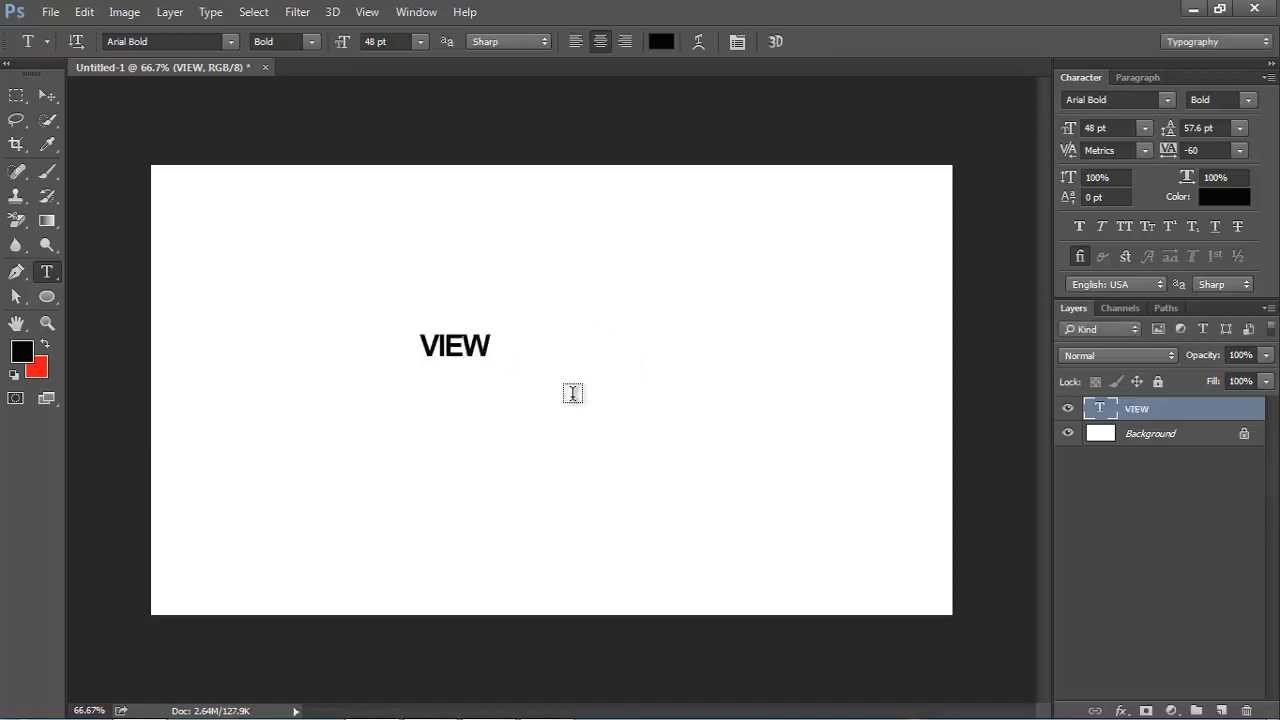
Scale the VIEW text to about 846% with Free Transform and move it near the centre of the canvas
key("ctrl+t")
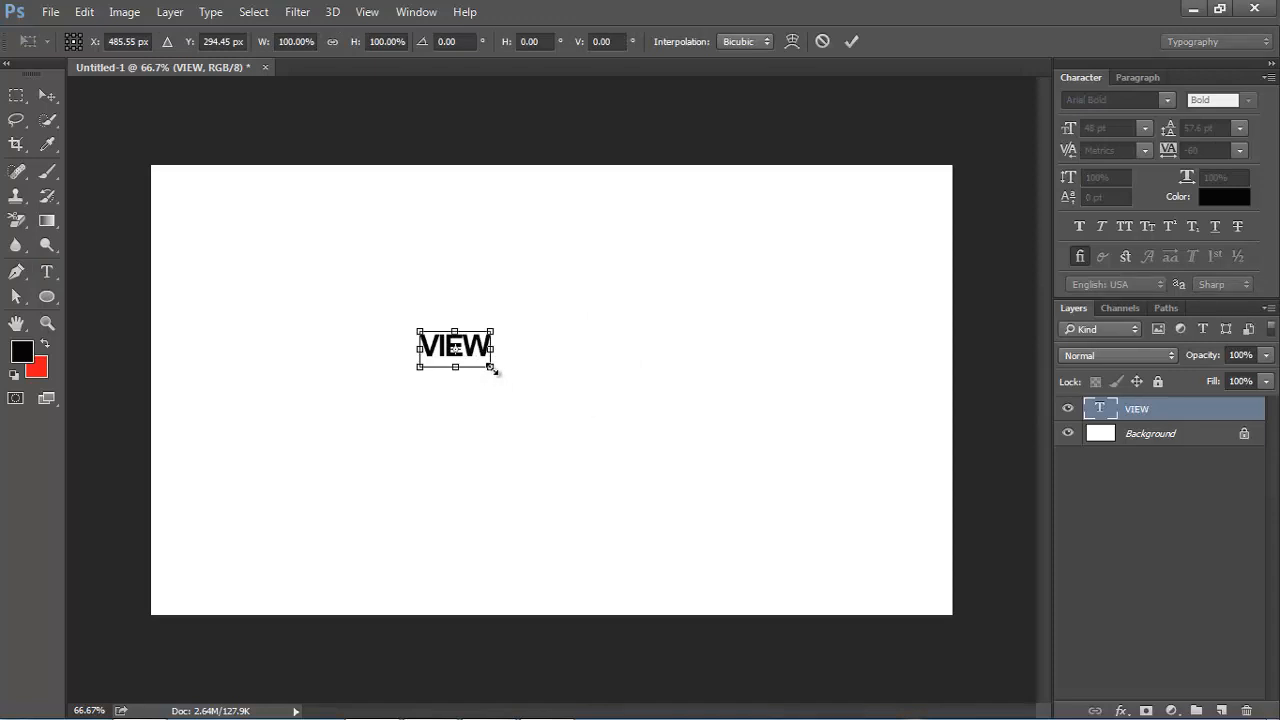
left_click_drag(494, 370, 770, 438)
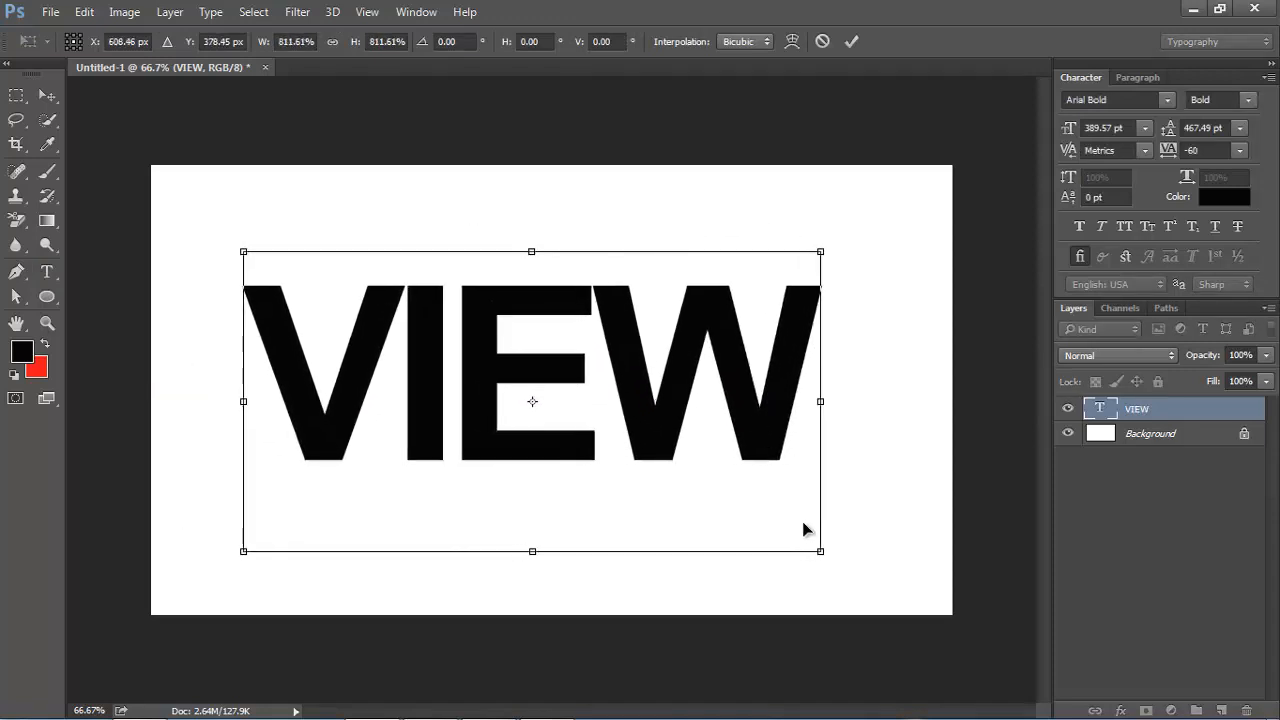
left_click_drag(821, 551, 833, 557)
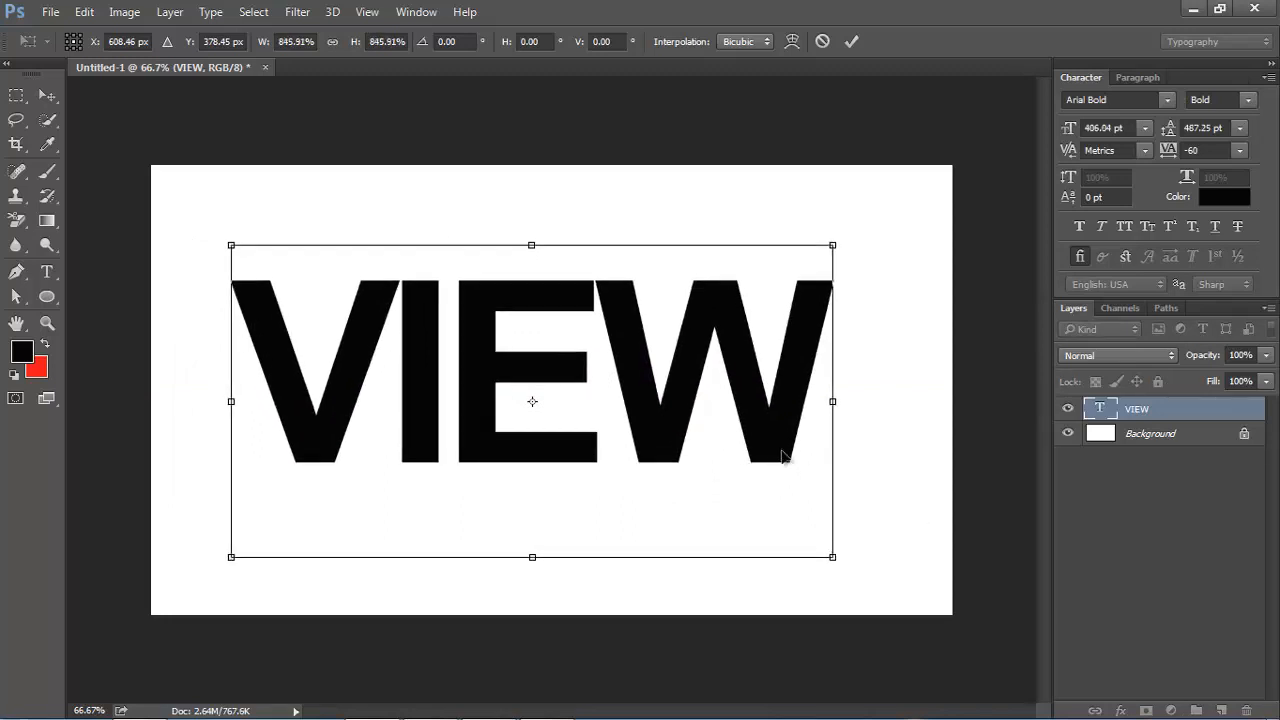
left_click_drag(785, 457, 782, 463)
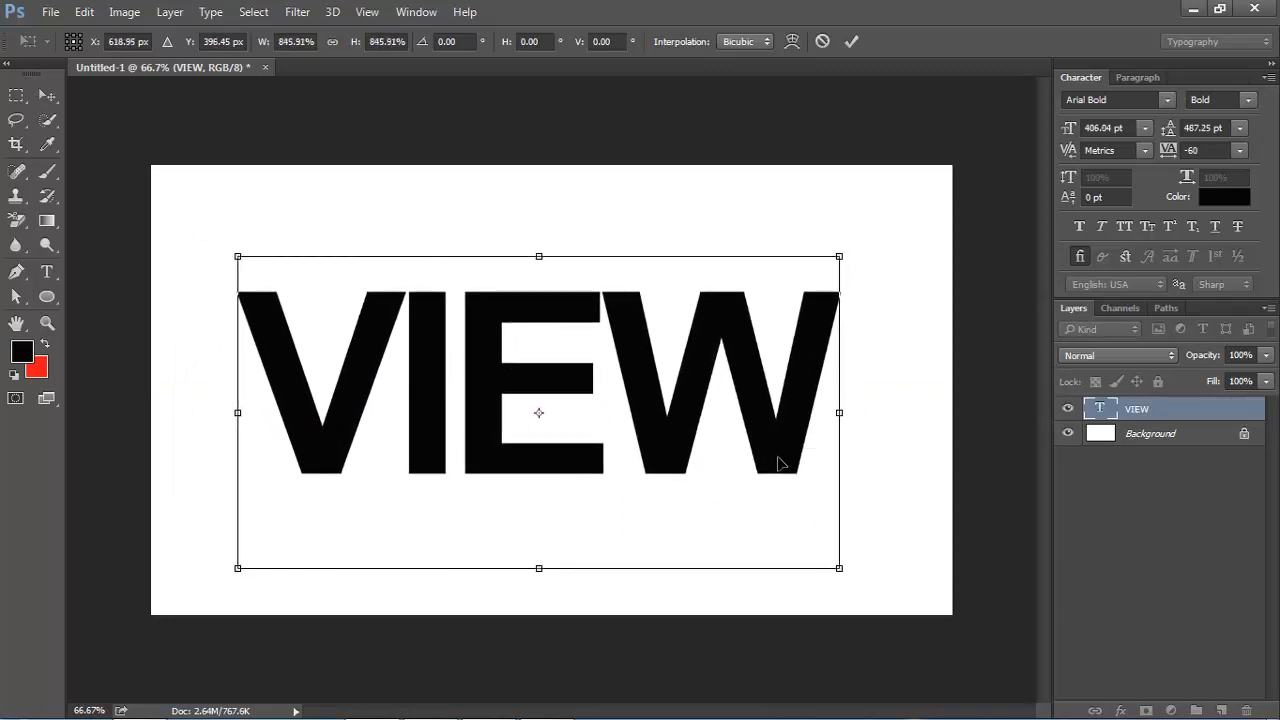
left_click(852, 41)
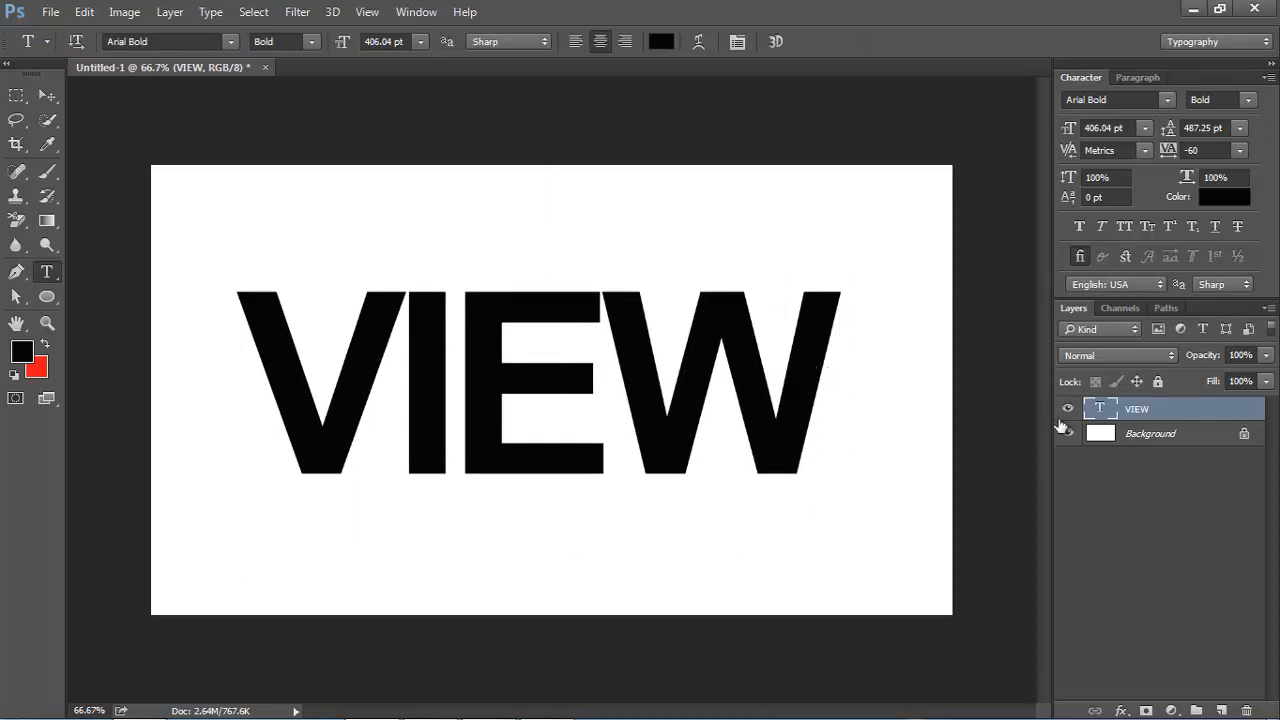
Add a Color Overlay layer style to the VIEW text layer using dark red 7f0302
double_click(1188, 415)
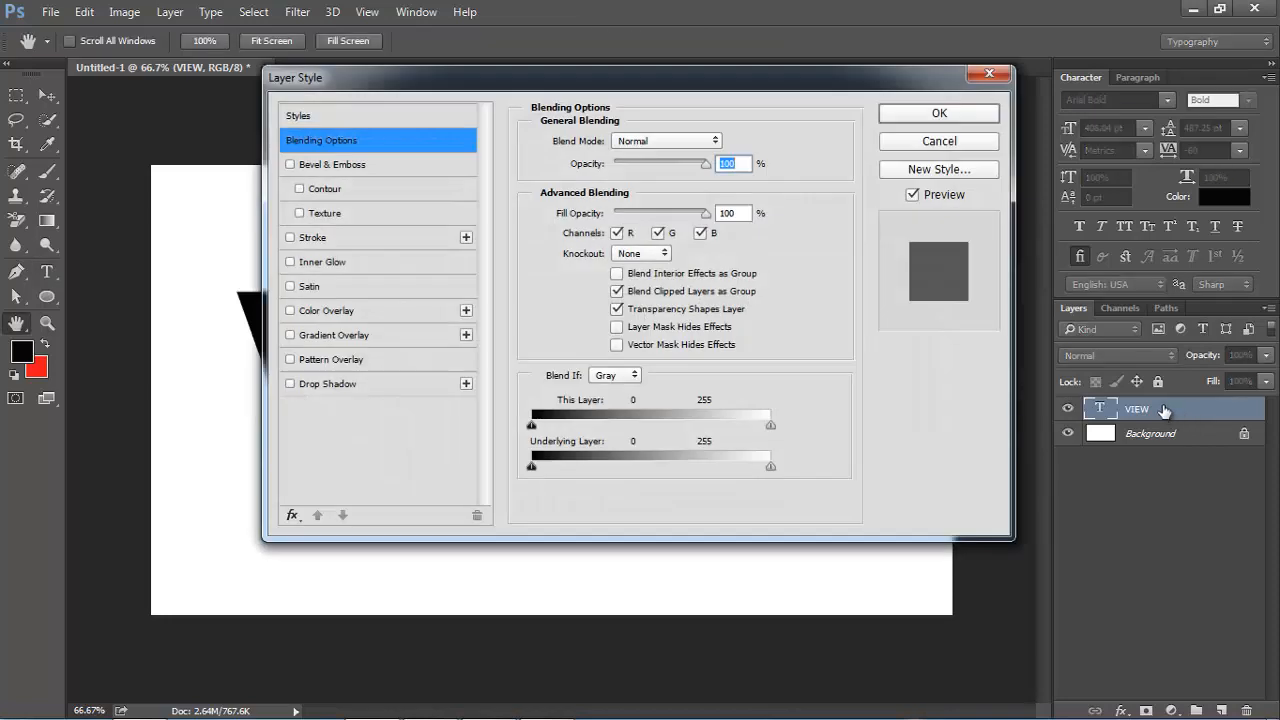
left_click_drag(379, 76, 540, 71)
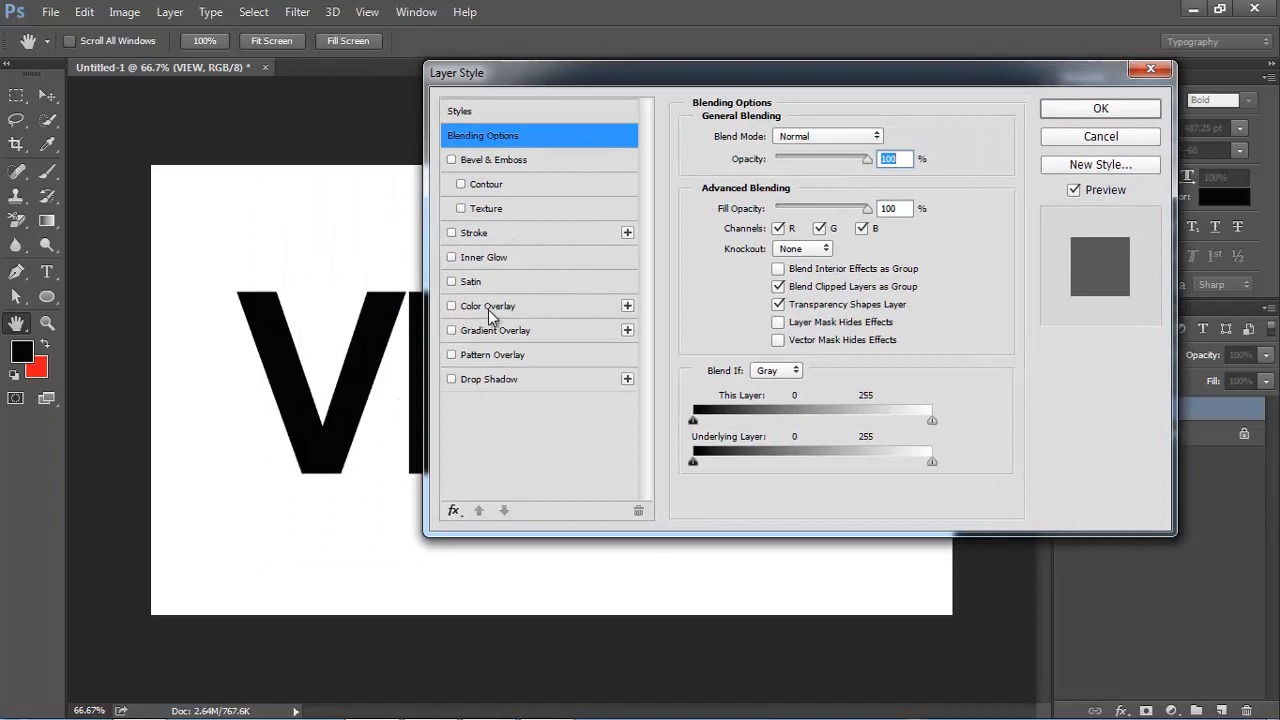
left_click(477, 309)
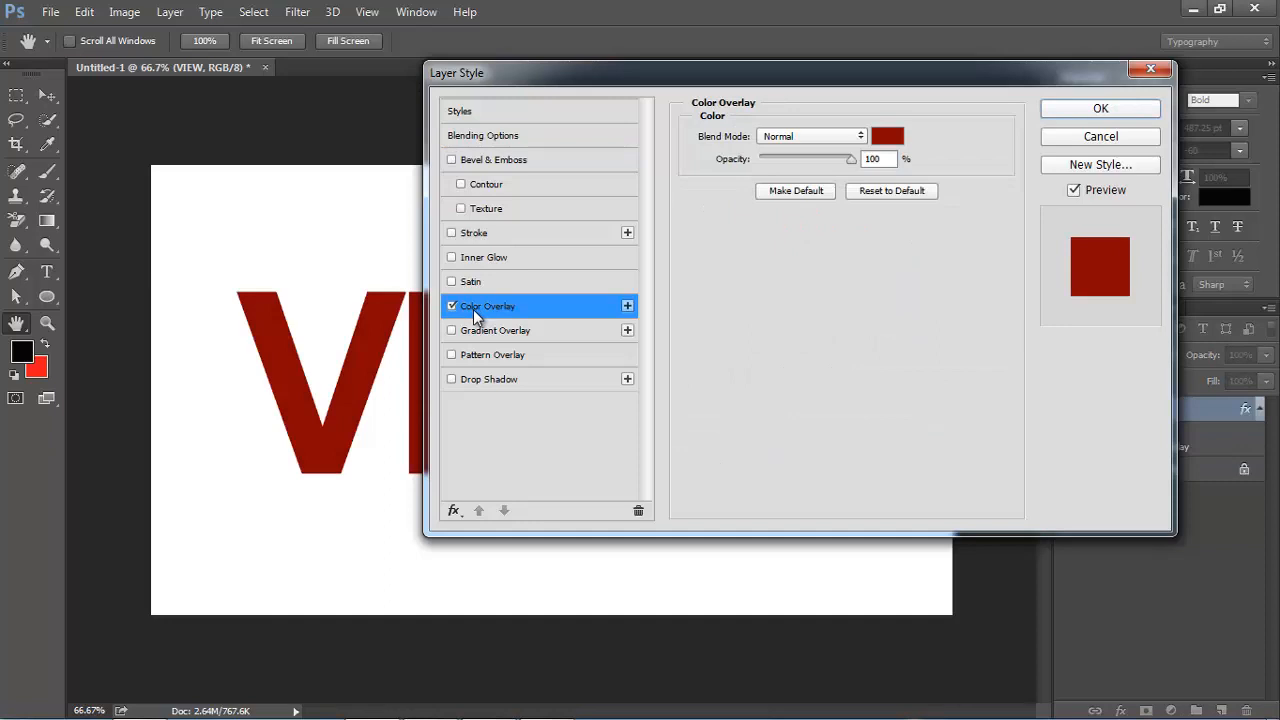
left_click(896, 140)
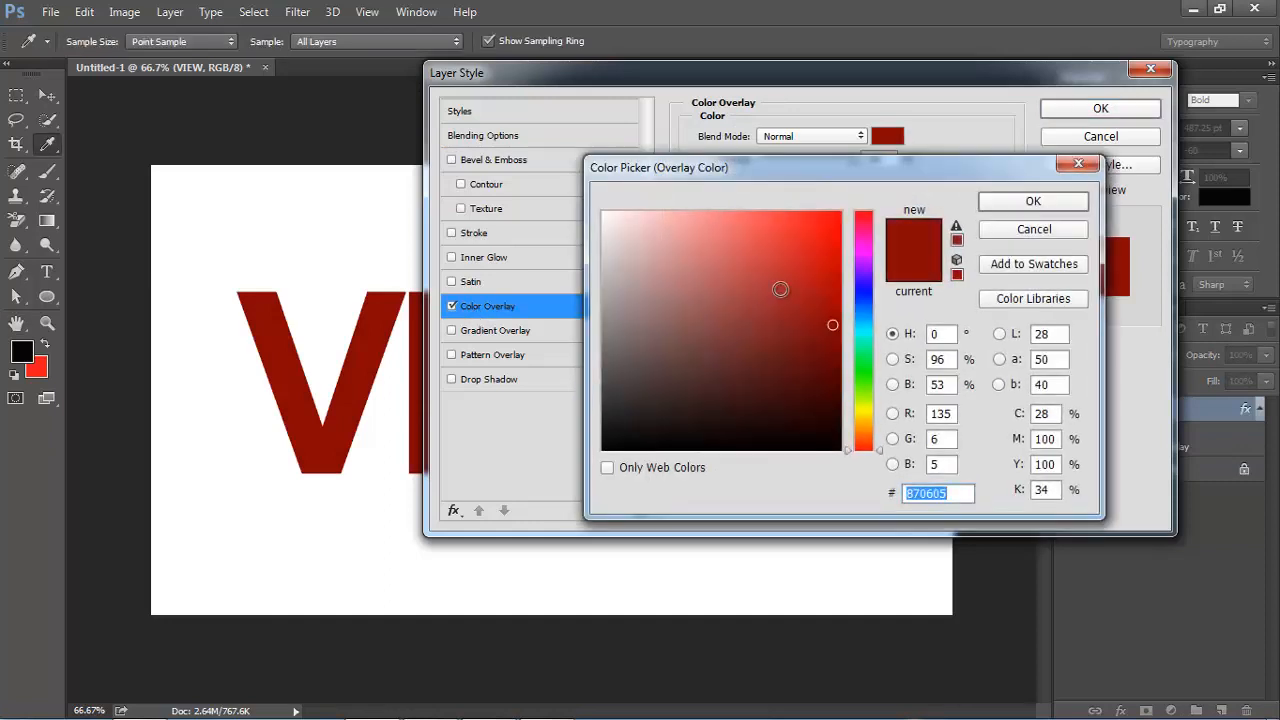
mouse_move(780, 289)
left_mouse_down()
mouse_move(746, 294)
mouse_move(789, 333)
left_mouse_up()
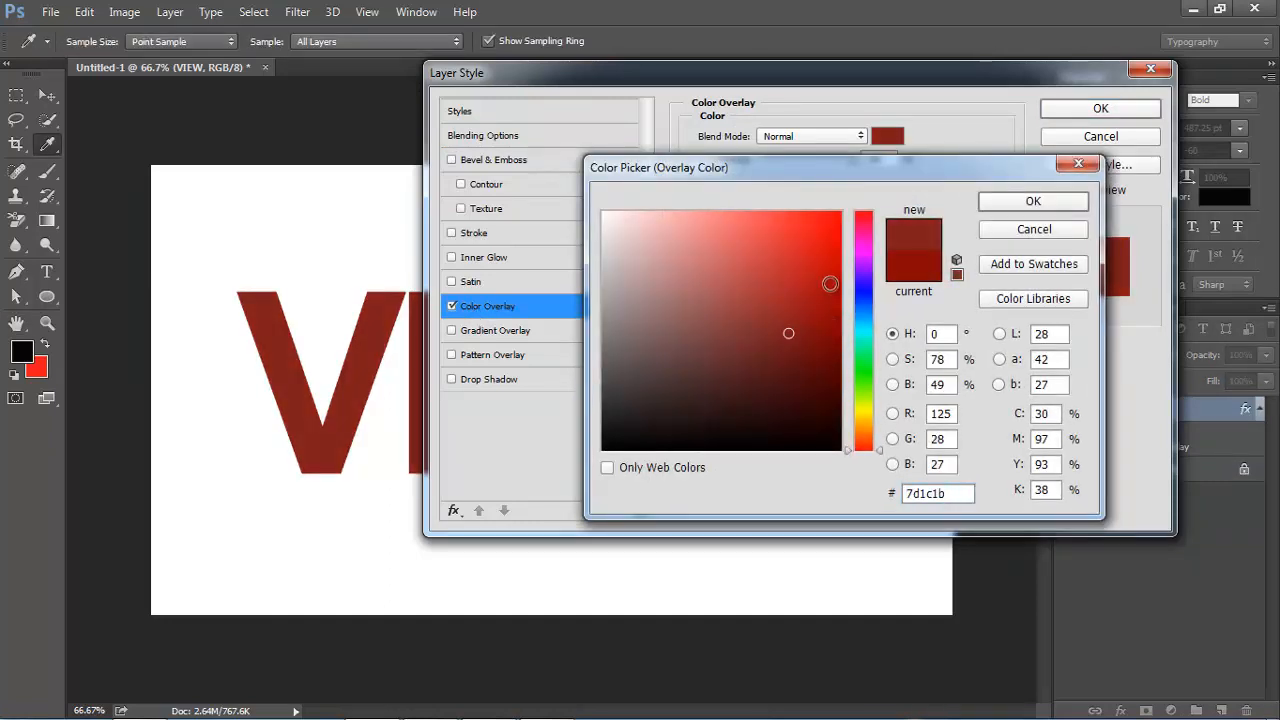
mouse_move(830, 284)
left_mouse_down()
mouse_move(814, 310)
mouse_move(836, 332)
left_mouse_up()
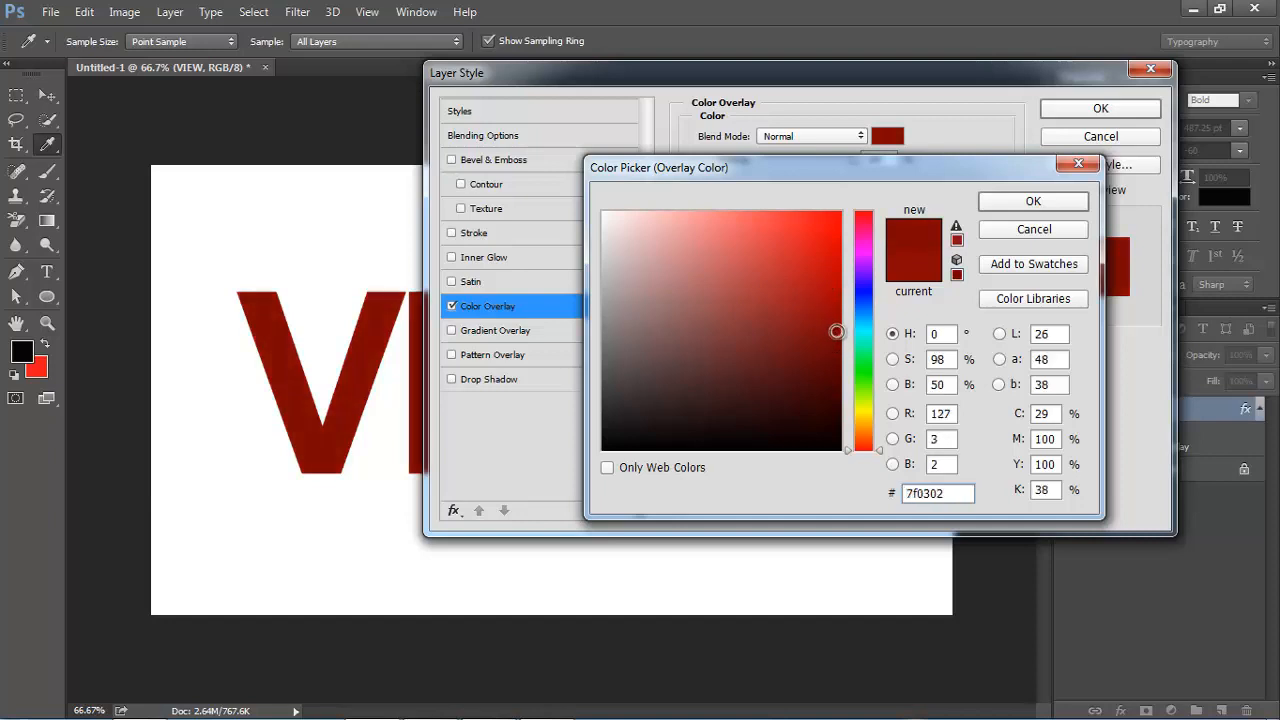
left_click(1033, 203)
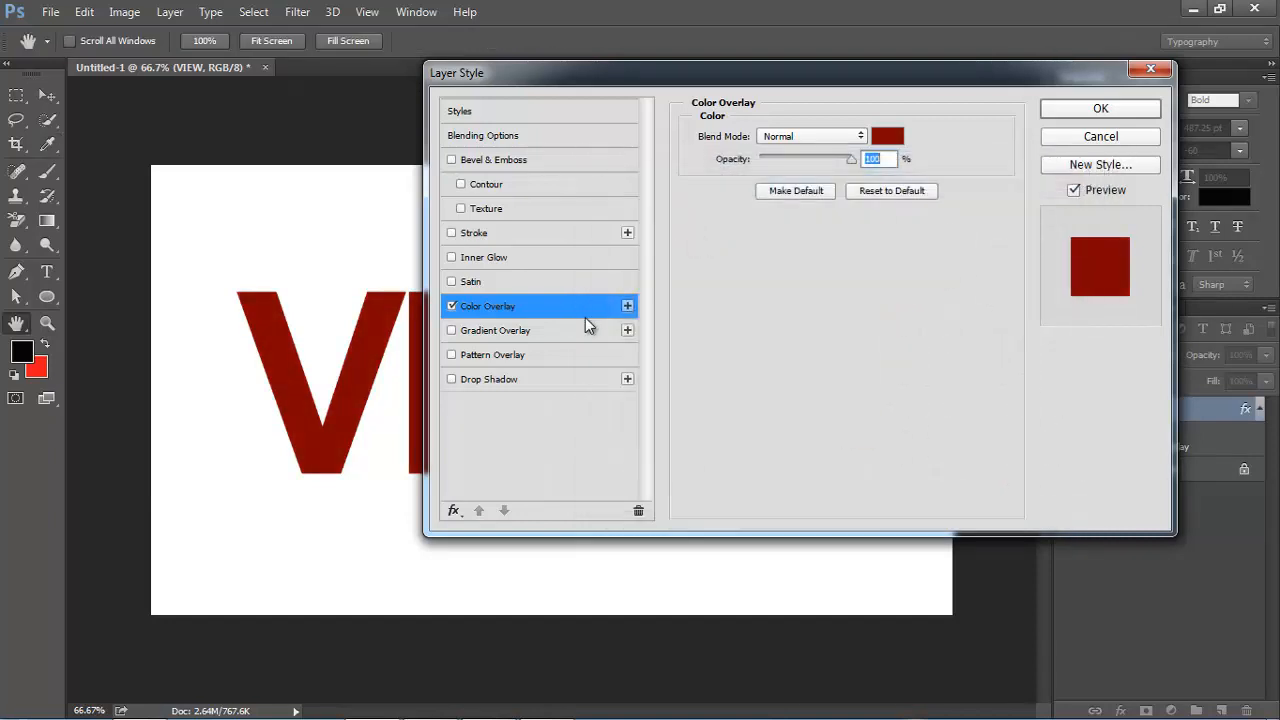
Add an Inner Glow to the VIEW layer with Multiply blend mode, 50% opacity and near-black colour 020202
left_click(483, 261)
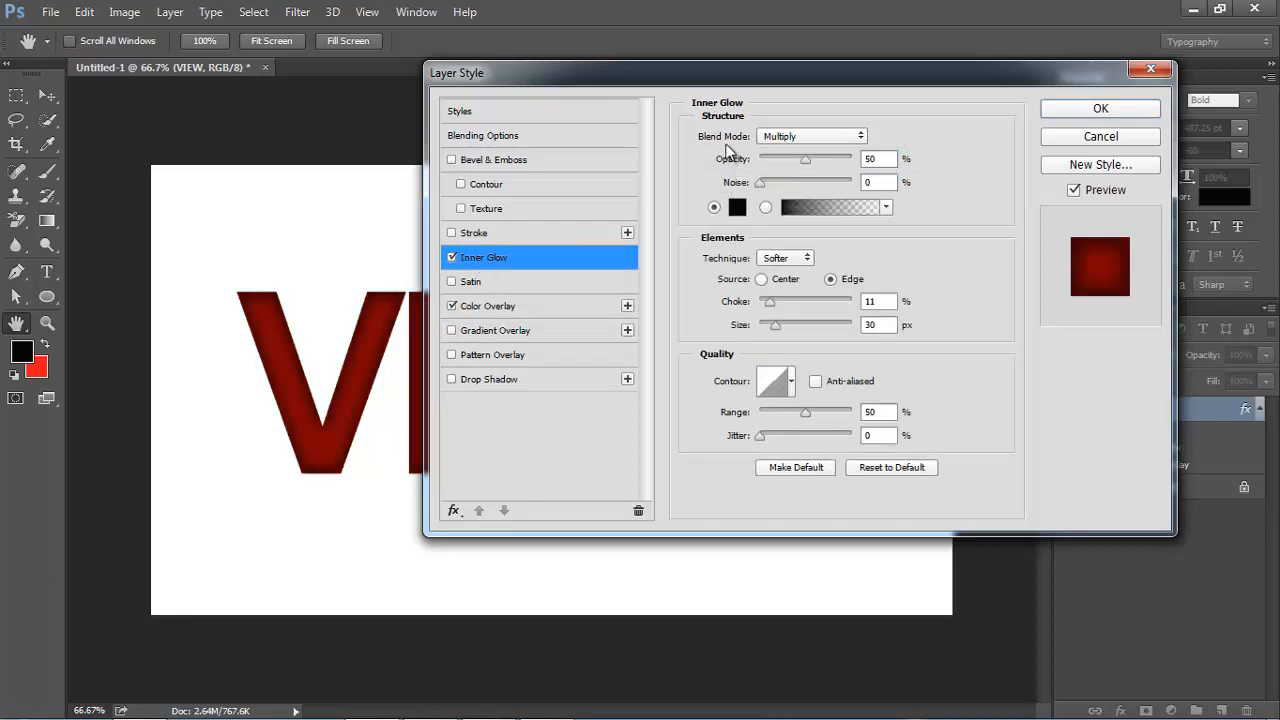
left_click(775, 137)
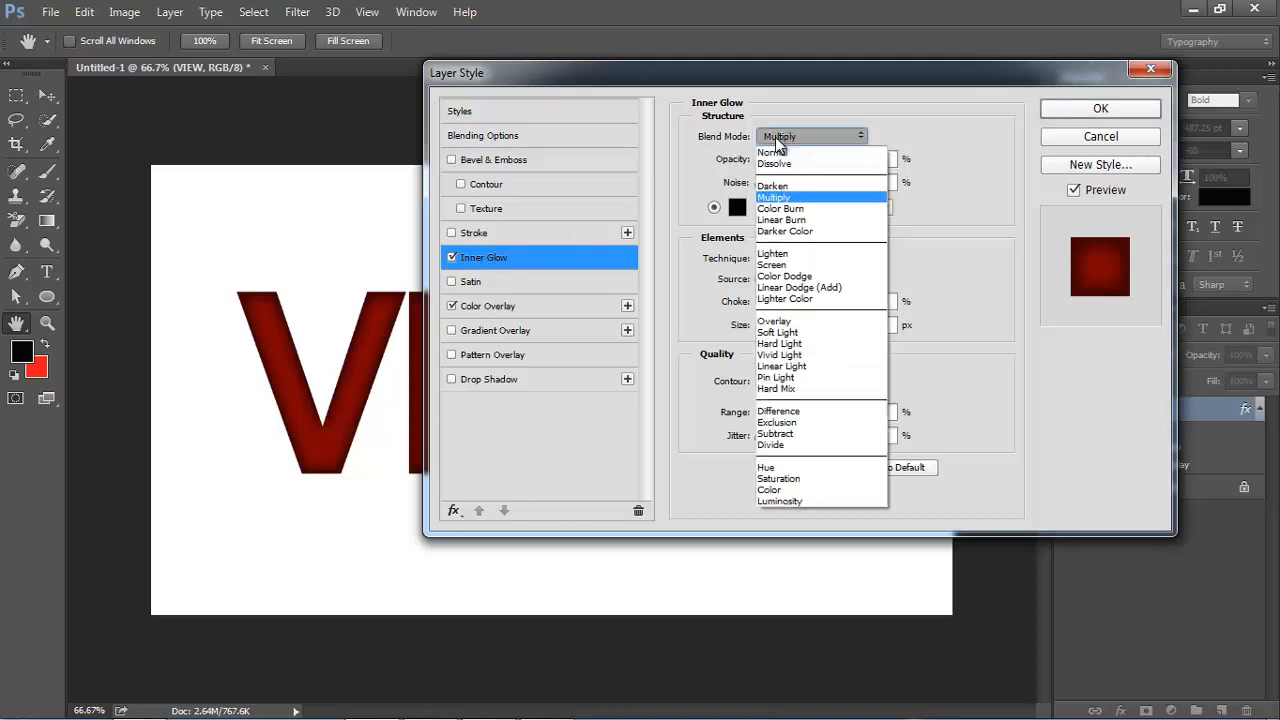
left_click(776, 197)
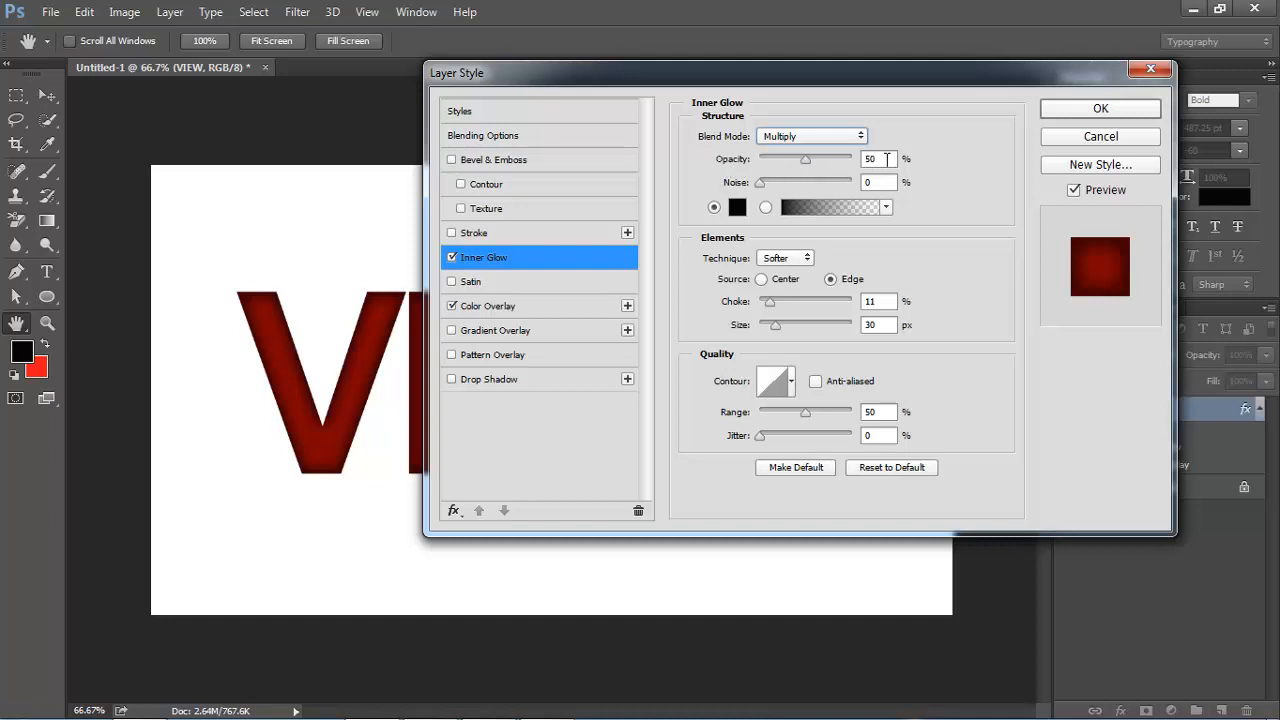
left_click(806, 160)
left_click(739, 209)
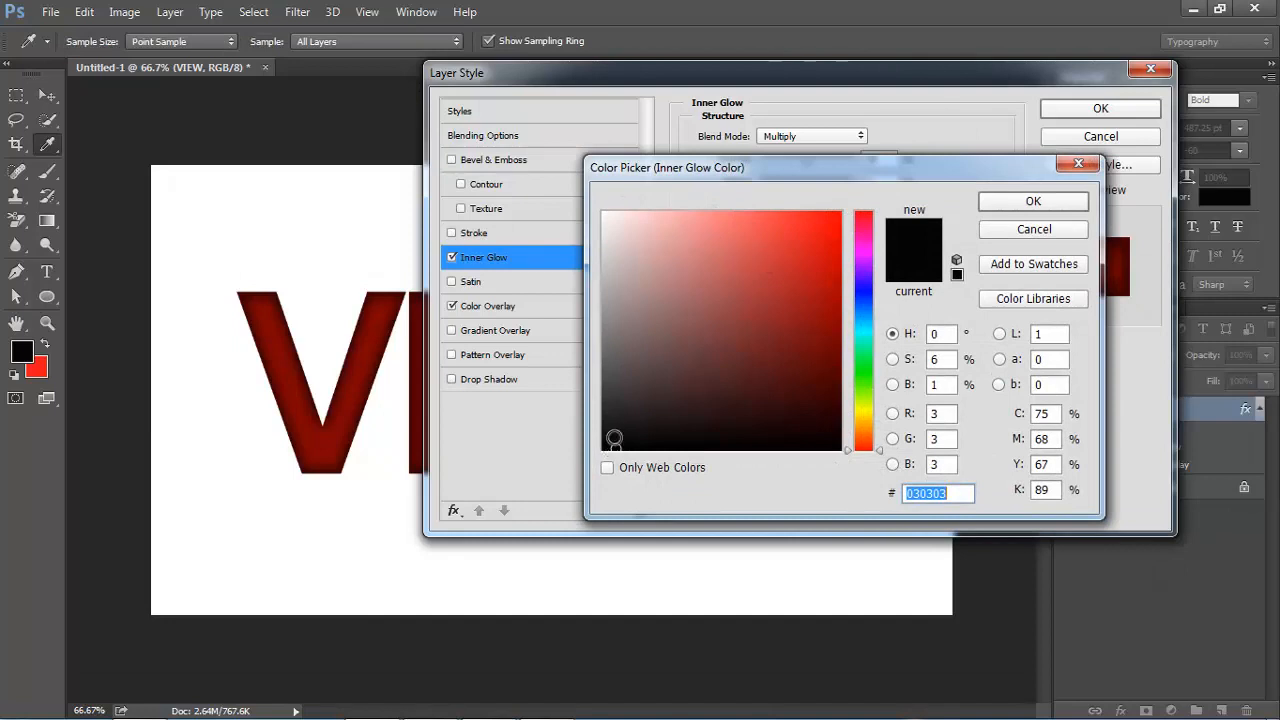
left_click(614, 440)
left_click(614, 448)
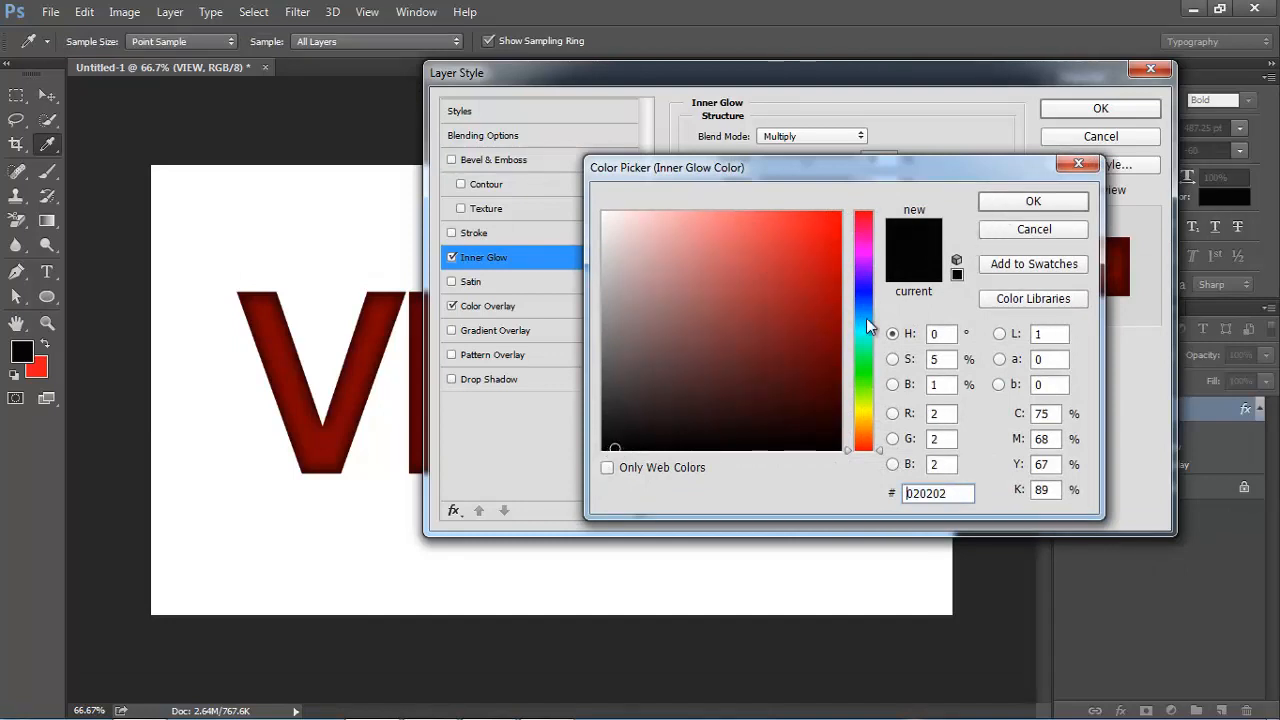
left_click(1014, 205)
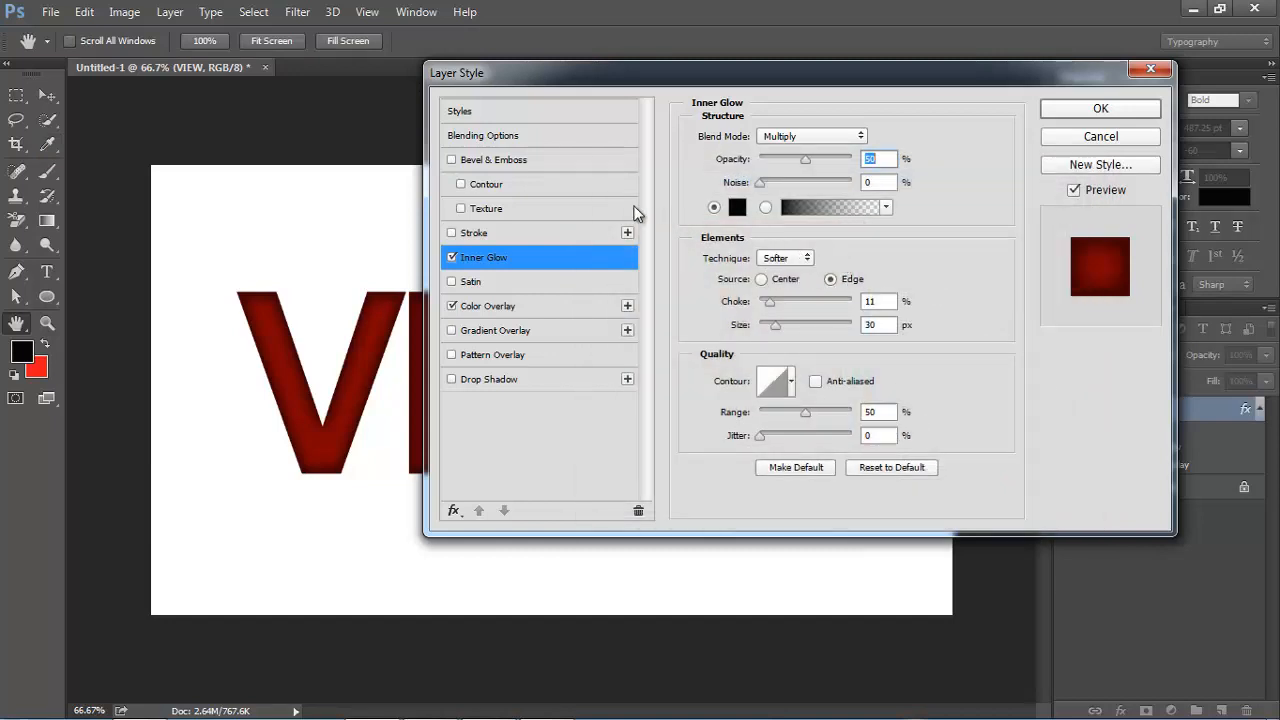
Enable Bevel & Emboss on the VIEW layer with depth 32%, size 31 px and soften 2 px
left_click(502, 161)
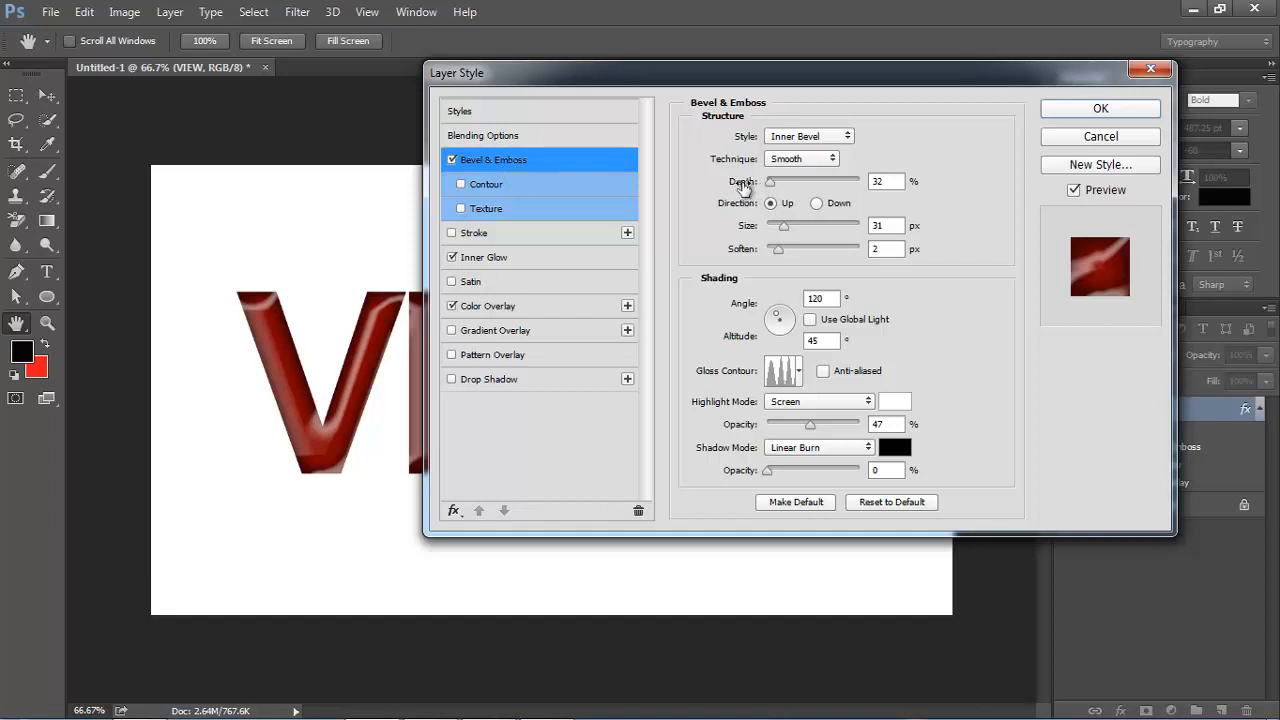
double_click(877, 181)
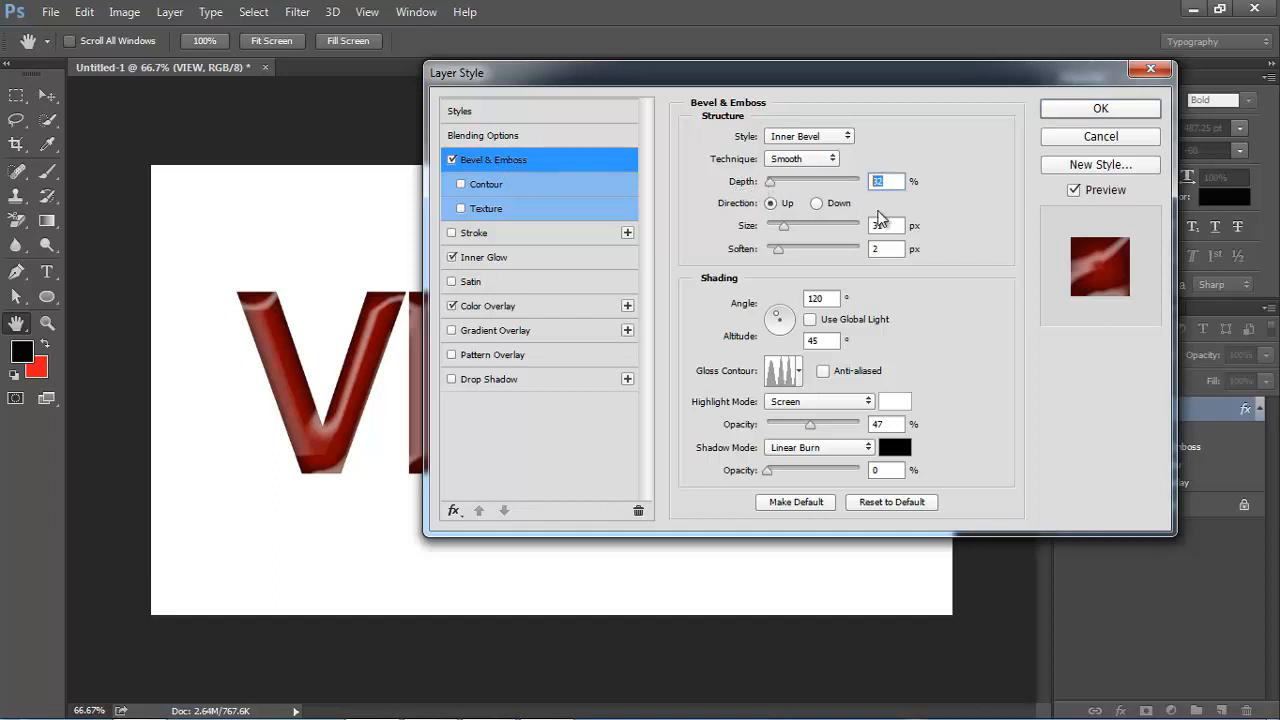
type("32")
left_click(893, 226)
type("31")
key("Tab")
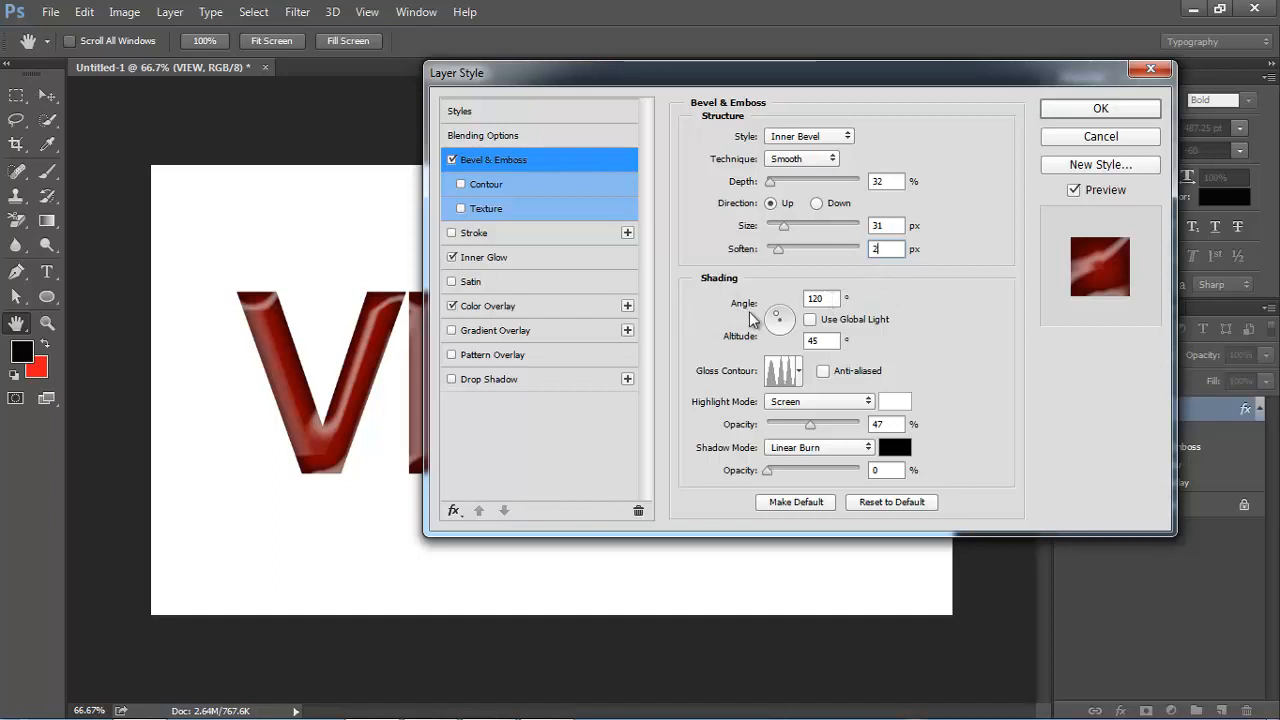
Set the bevel's shading angle to 120° and altitude to 46°, keeping global light off
left_click(832, 299)
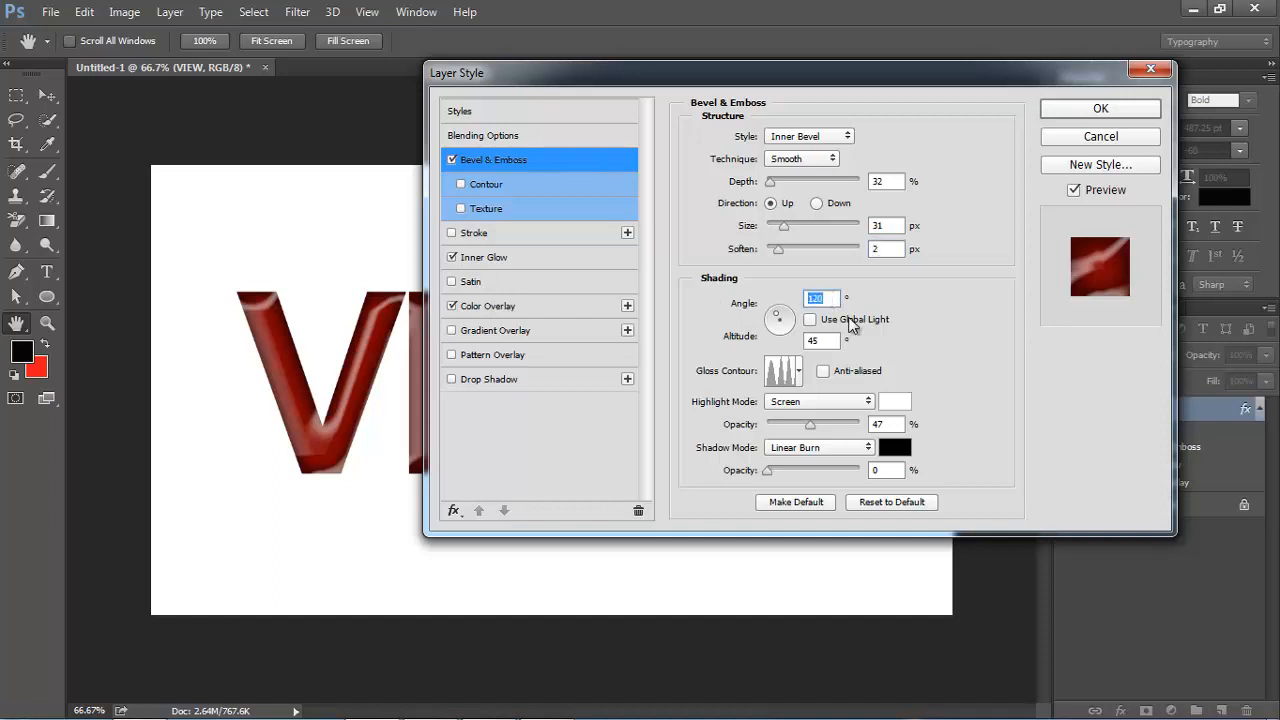
type("120")
left_click(810, 320)
left_click(811, 321)
left_click(745, 336)
type("46")
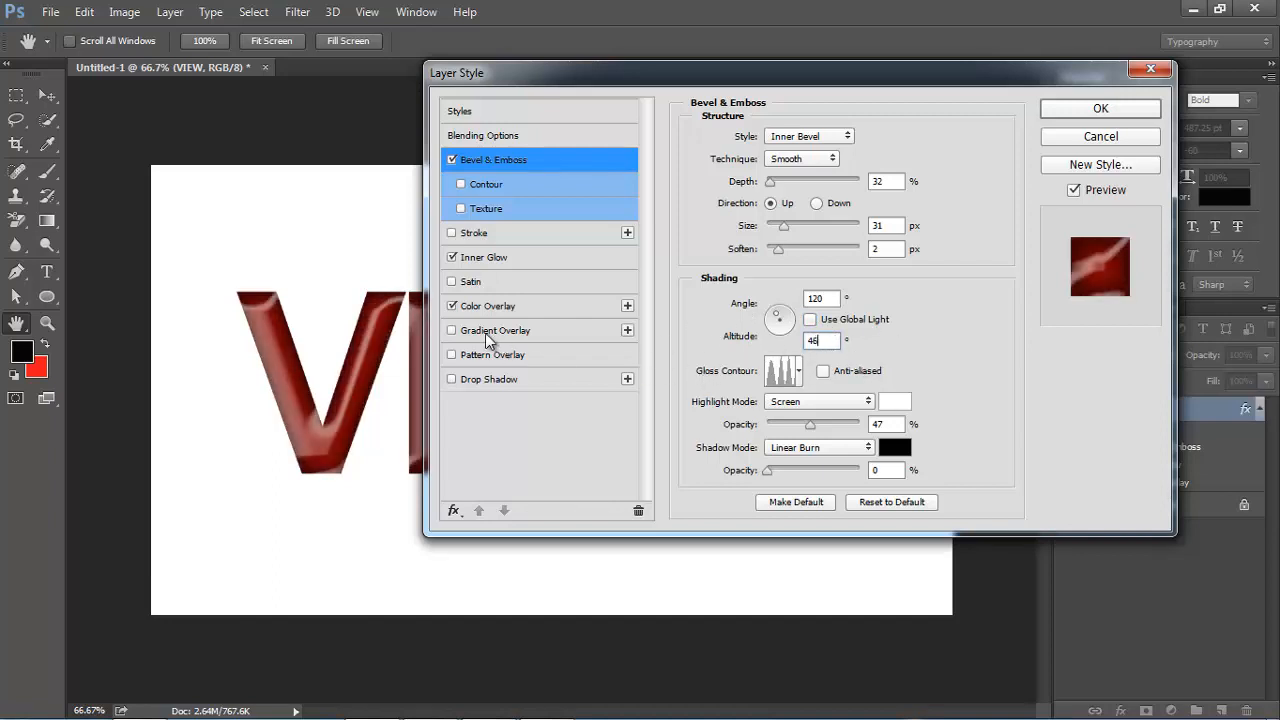
Set the bevel's gloss contour to Ring - Triple and keep its highlight mode on Screen
left_click_drag(677, 82, 711, 92)
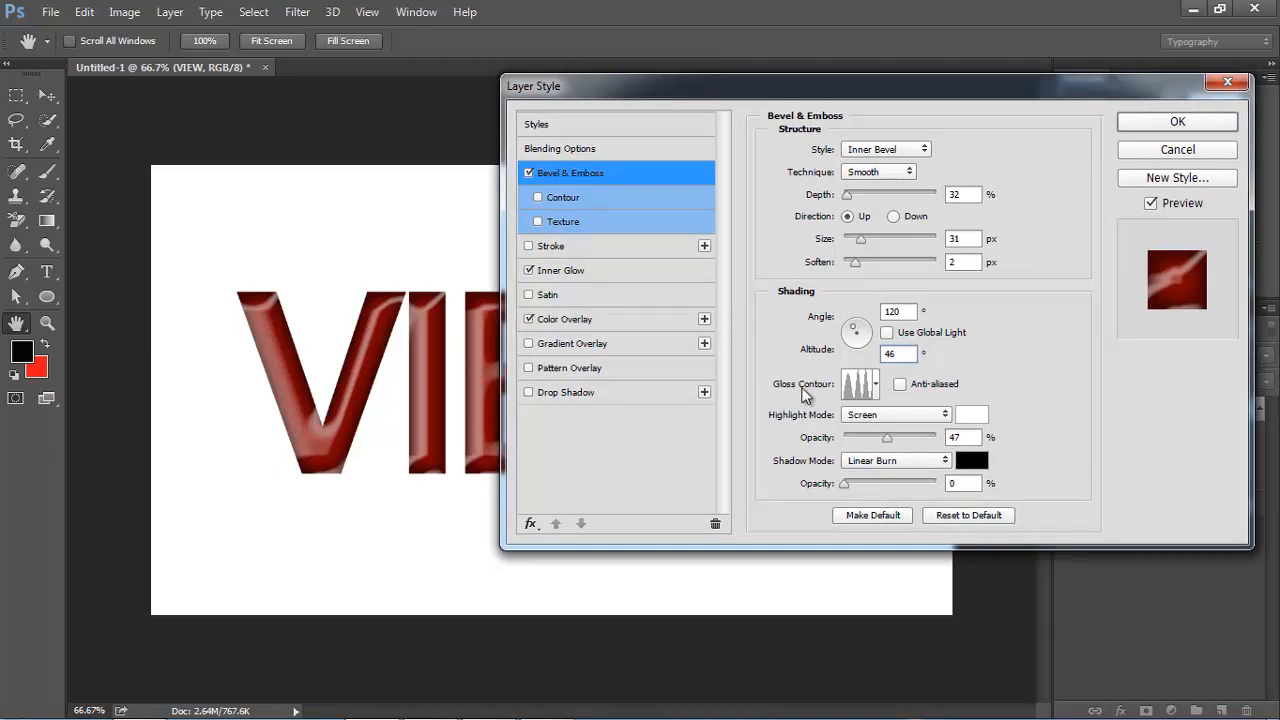
left_click(876, 388)
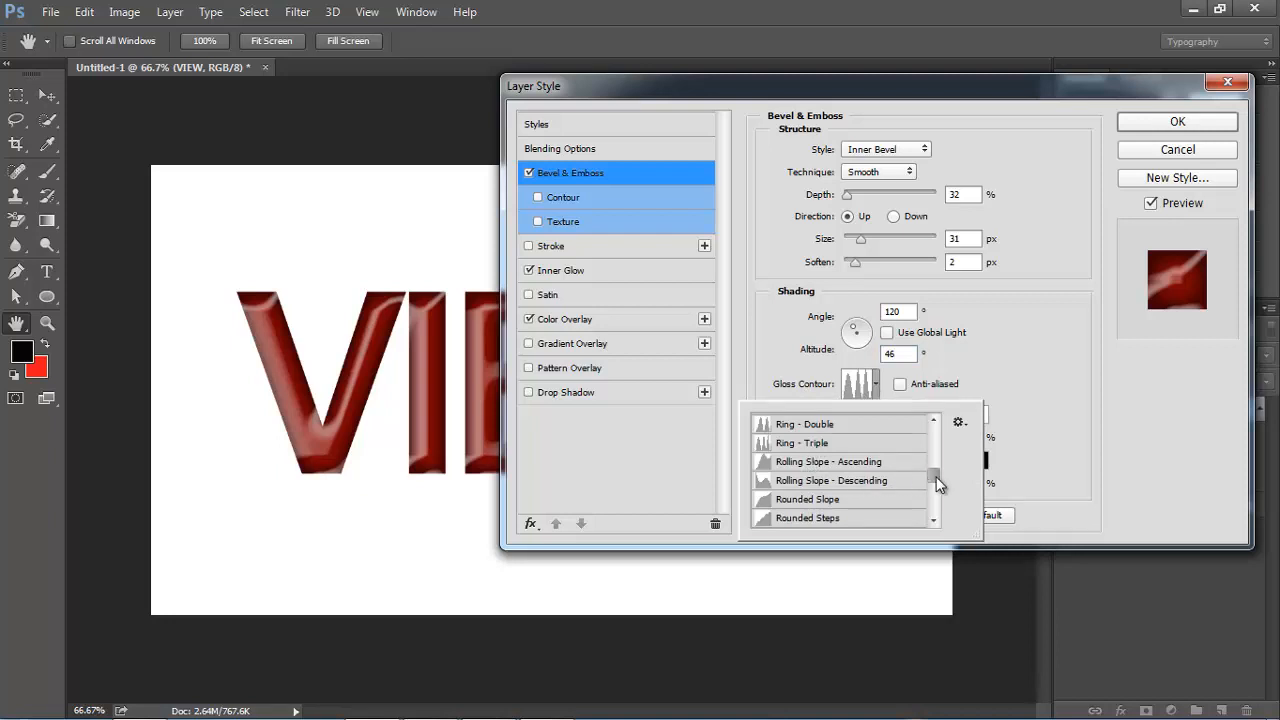
left_click_drag(937, 478, 935, 474)
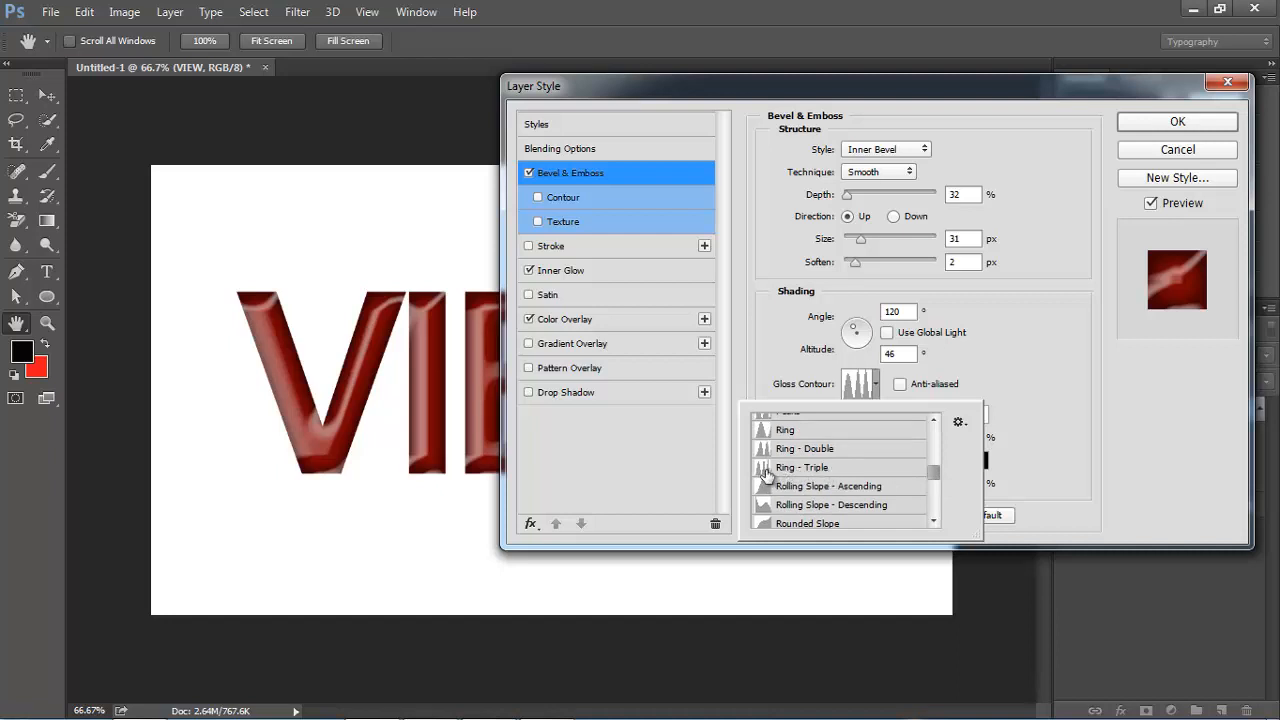
left_click(765, 475)
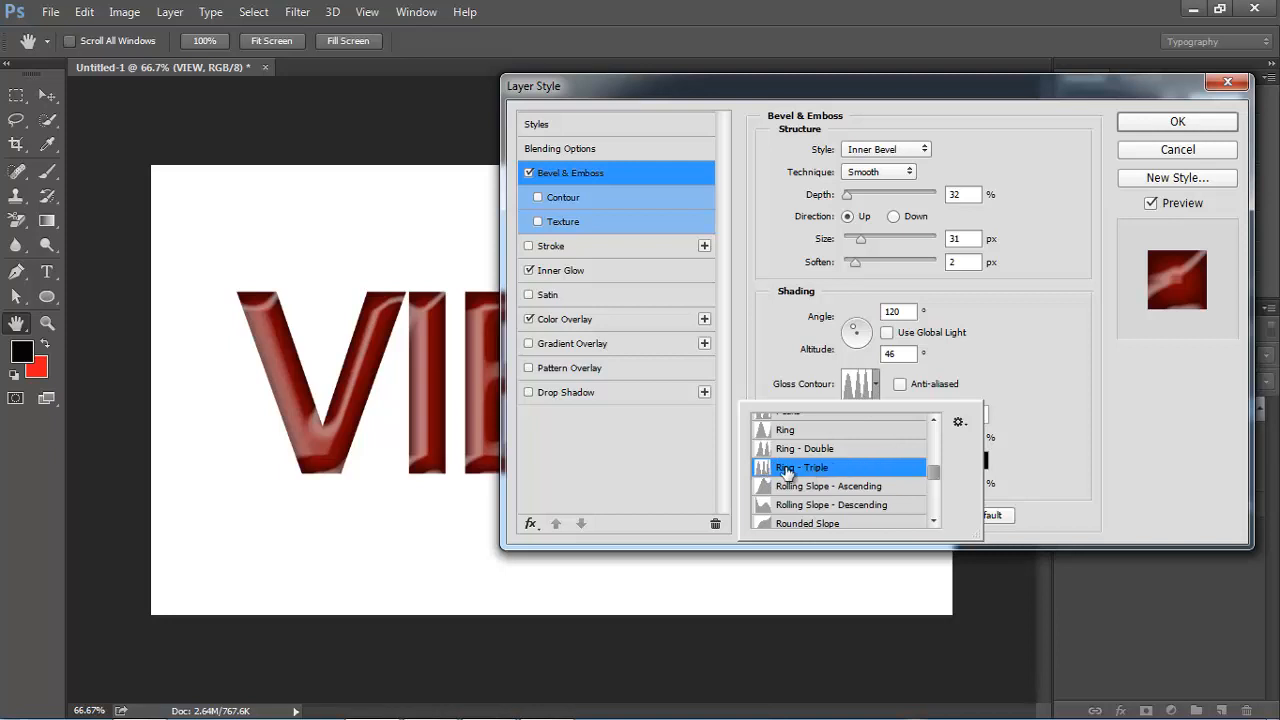
left_click(1007, 426)
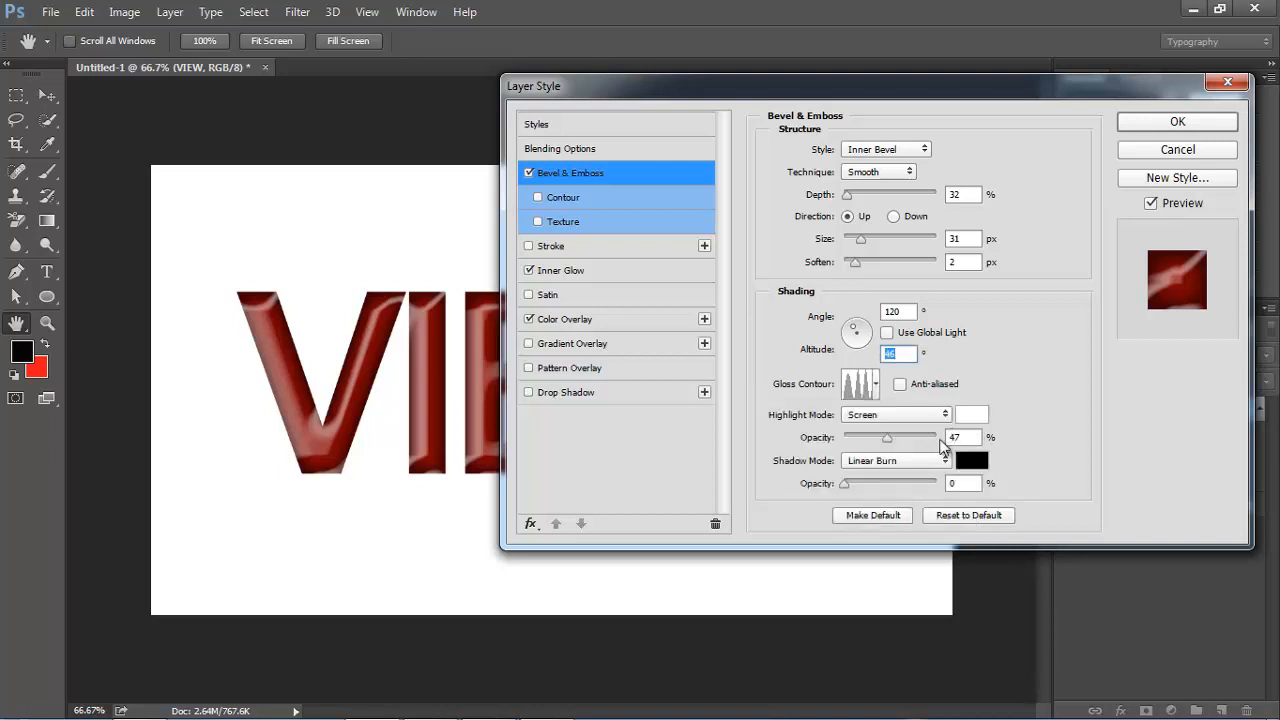
left_click(899, 414)
left_click(899, 414)
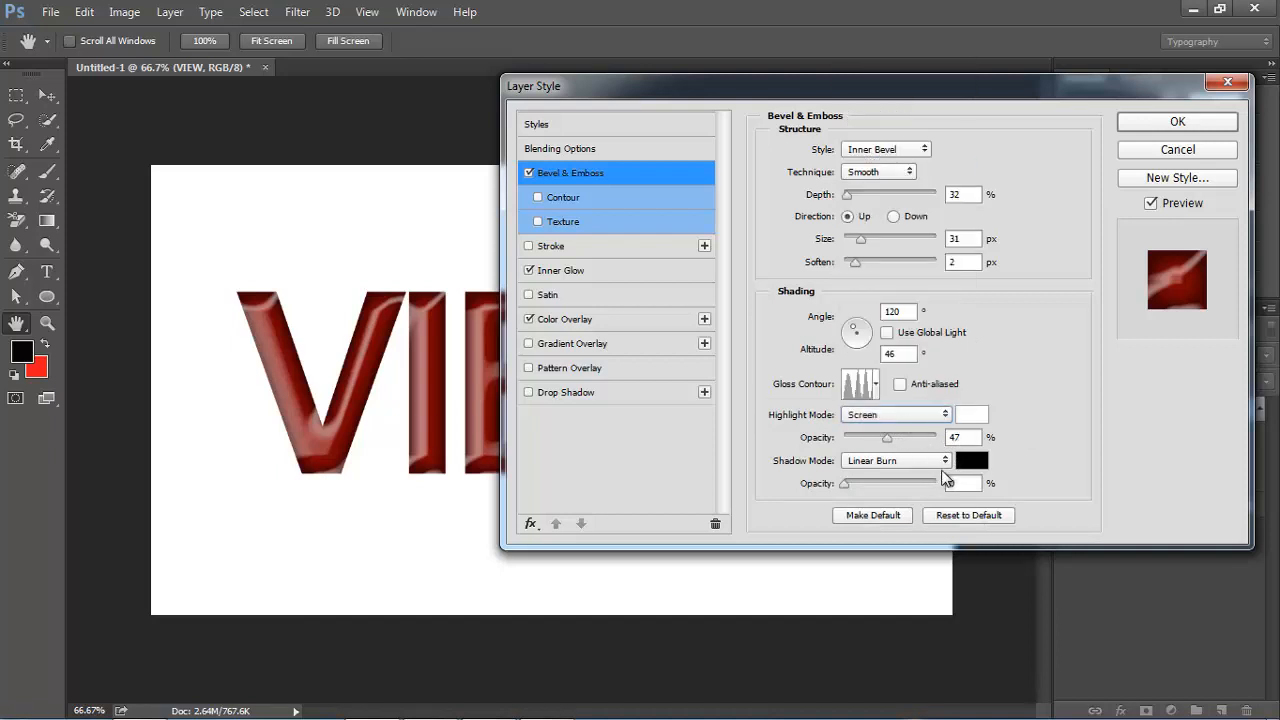
Replace the available gloss contours with the Contours preset set and choose Ring - Triple for the bevel's gloss contour
left_click(877, 388)
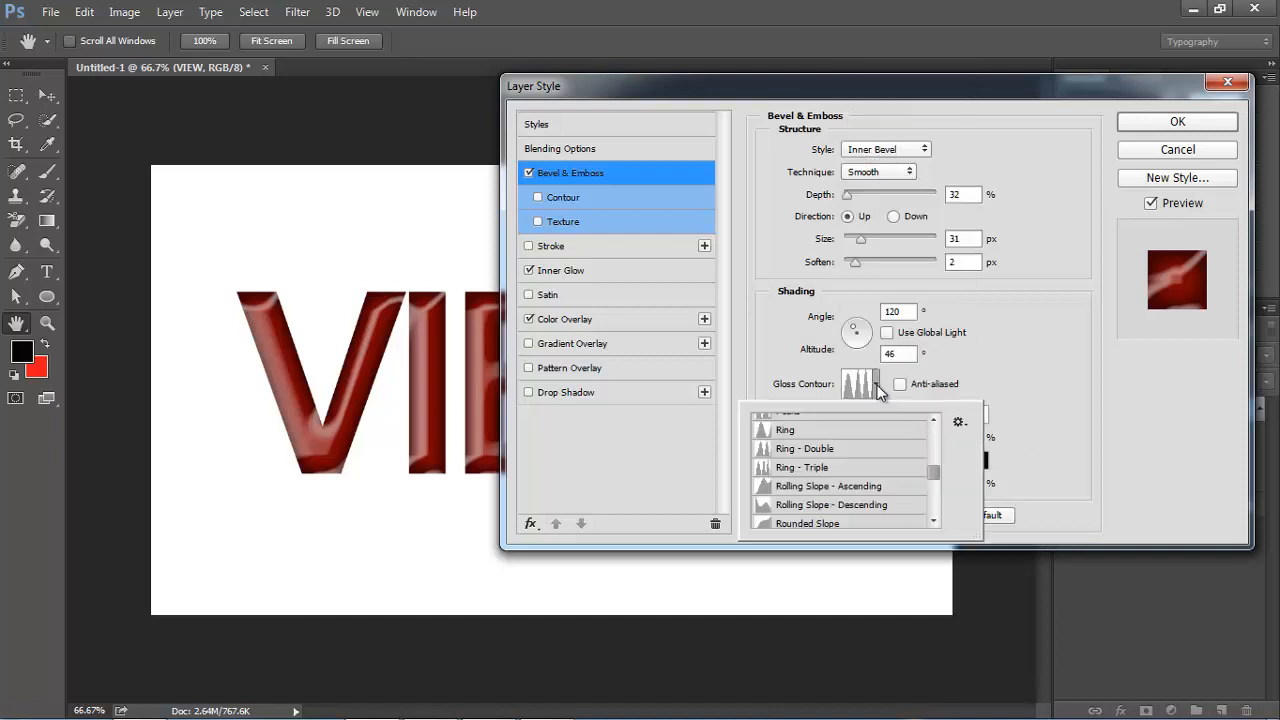
left_click(959, 422)
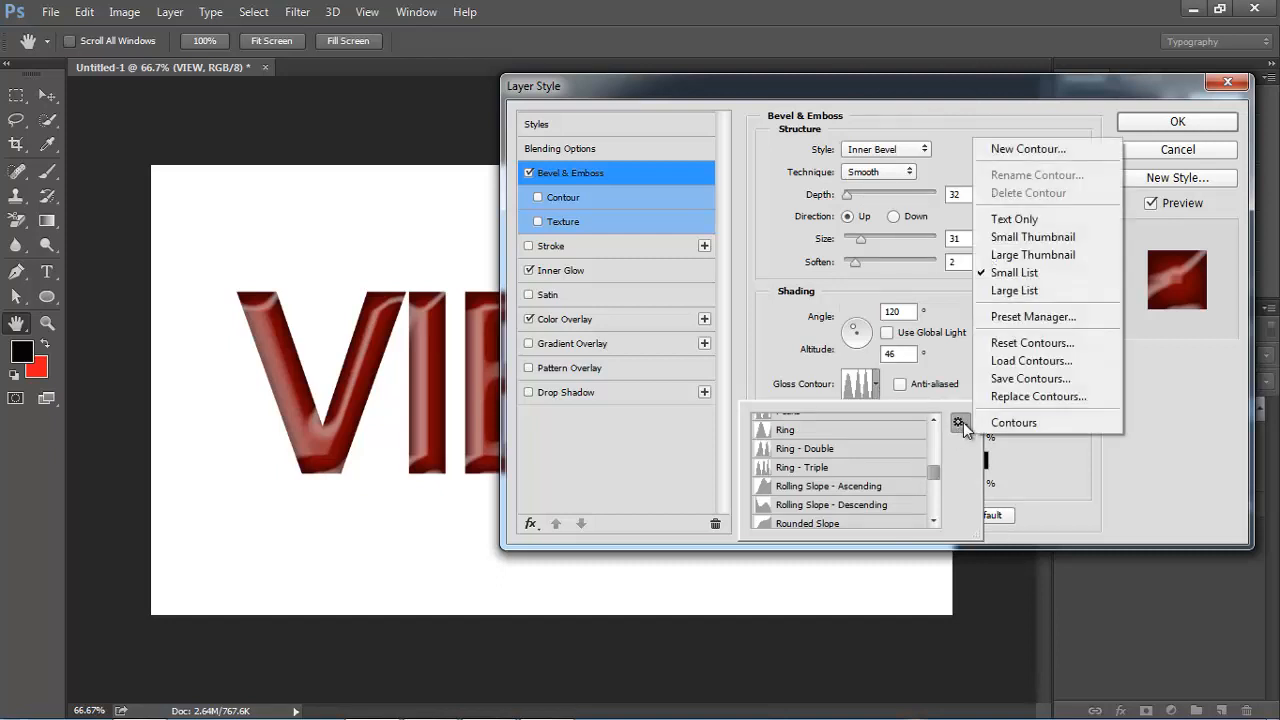
left_click(1023, 424)
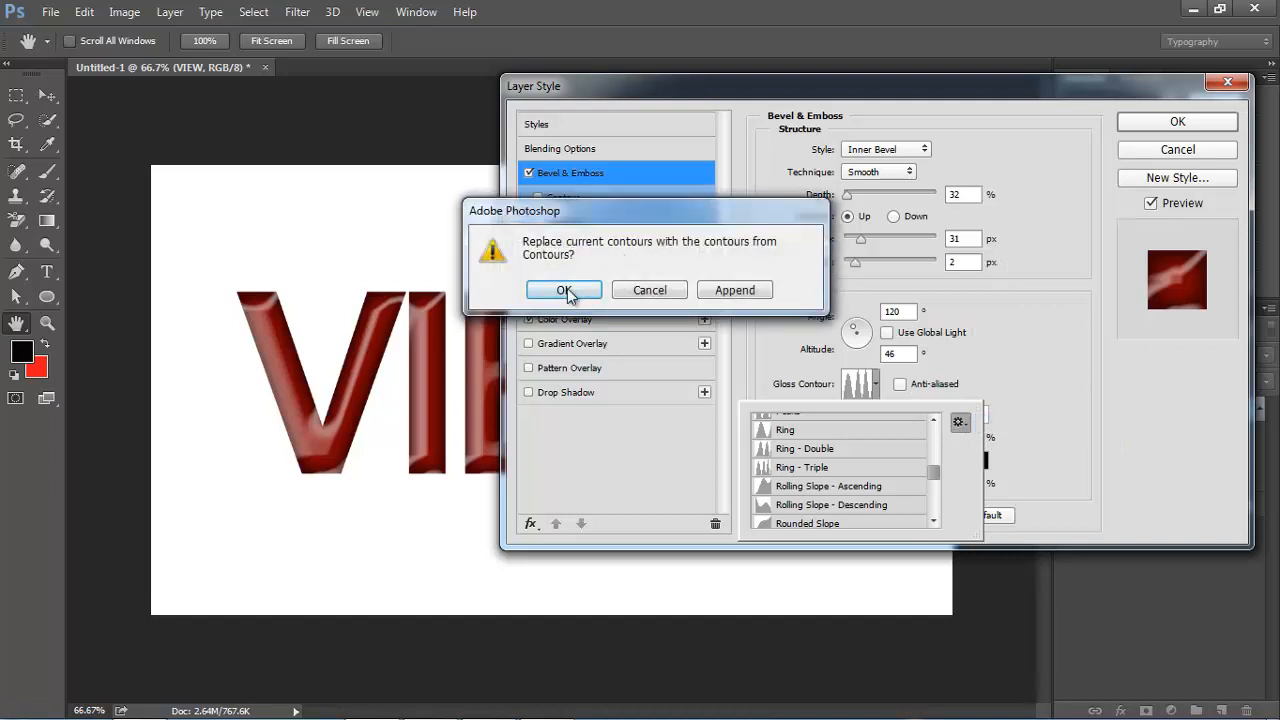
left_click(564, 290)
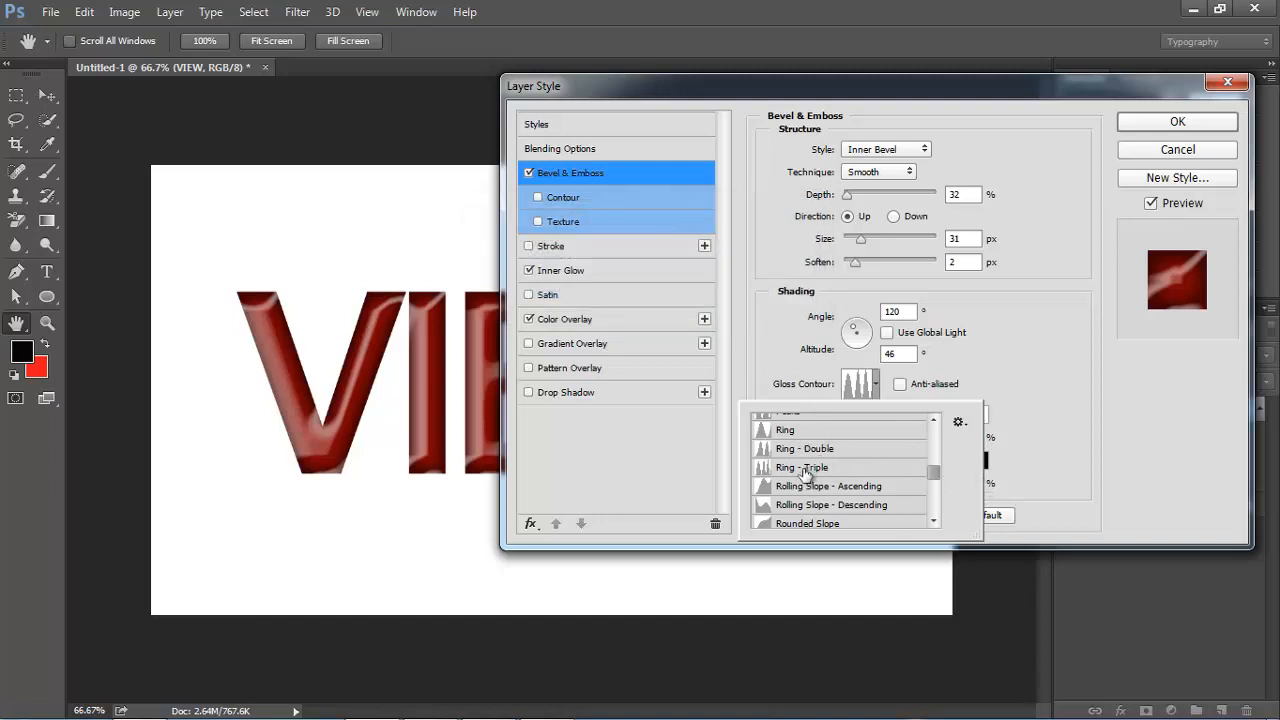
left_click(789, 470)
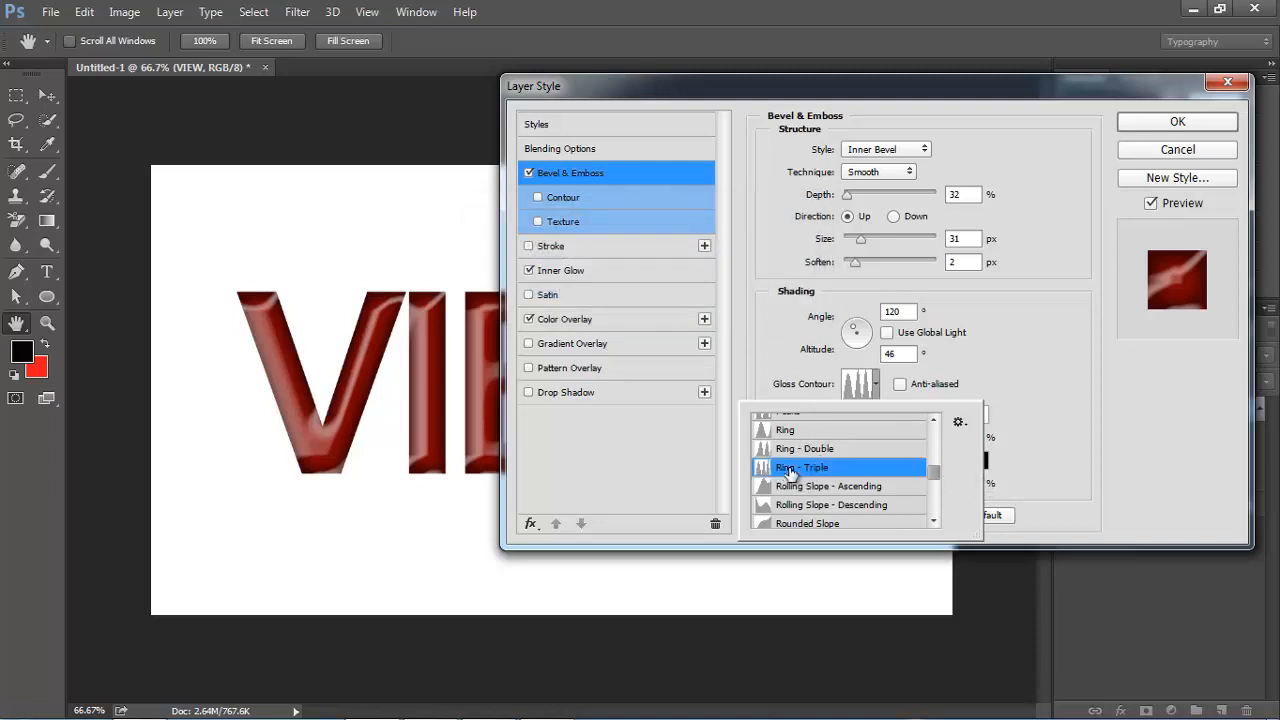
left_click(1038, 406)
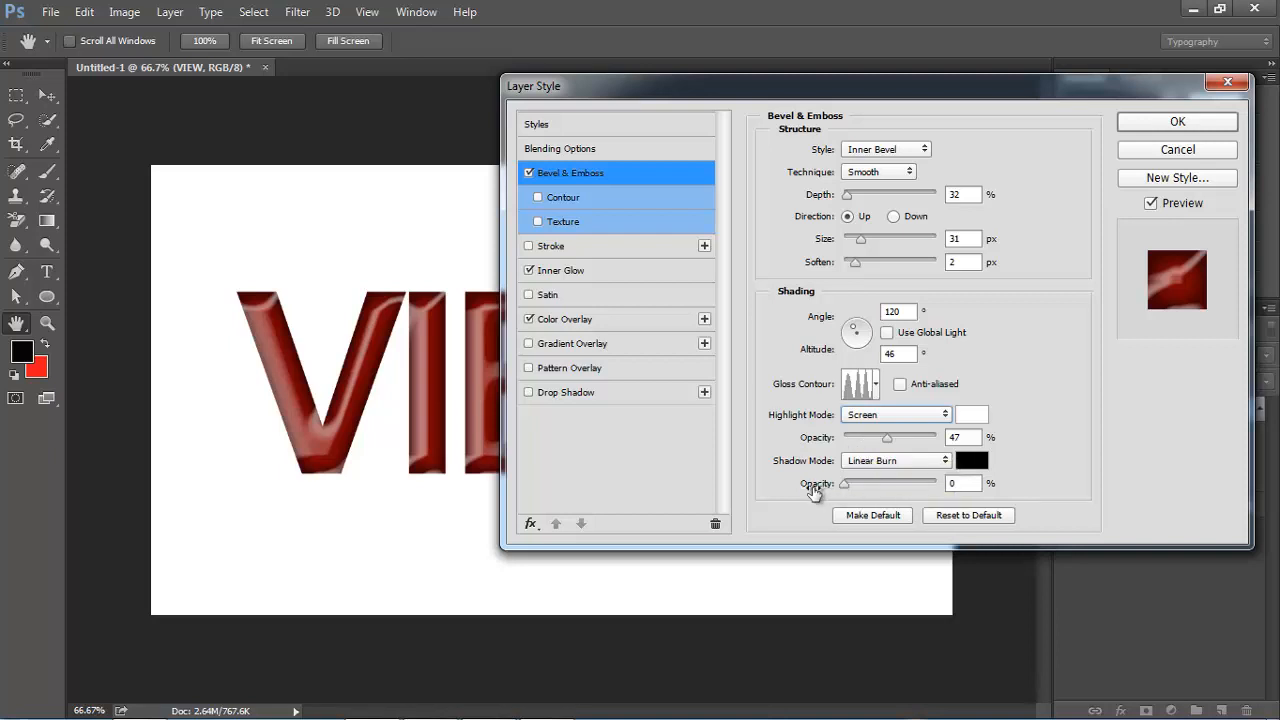
Set the bevel's shadow mode to Linear Burn with 0% opacity
left_click(959, 483)
left_click(866, 463)
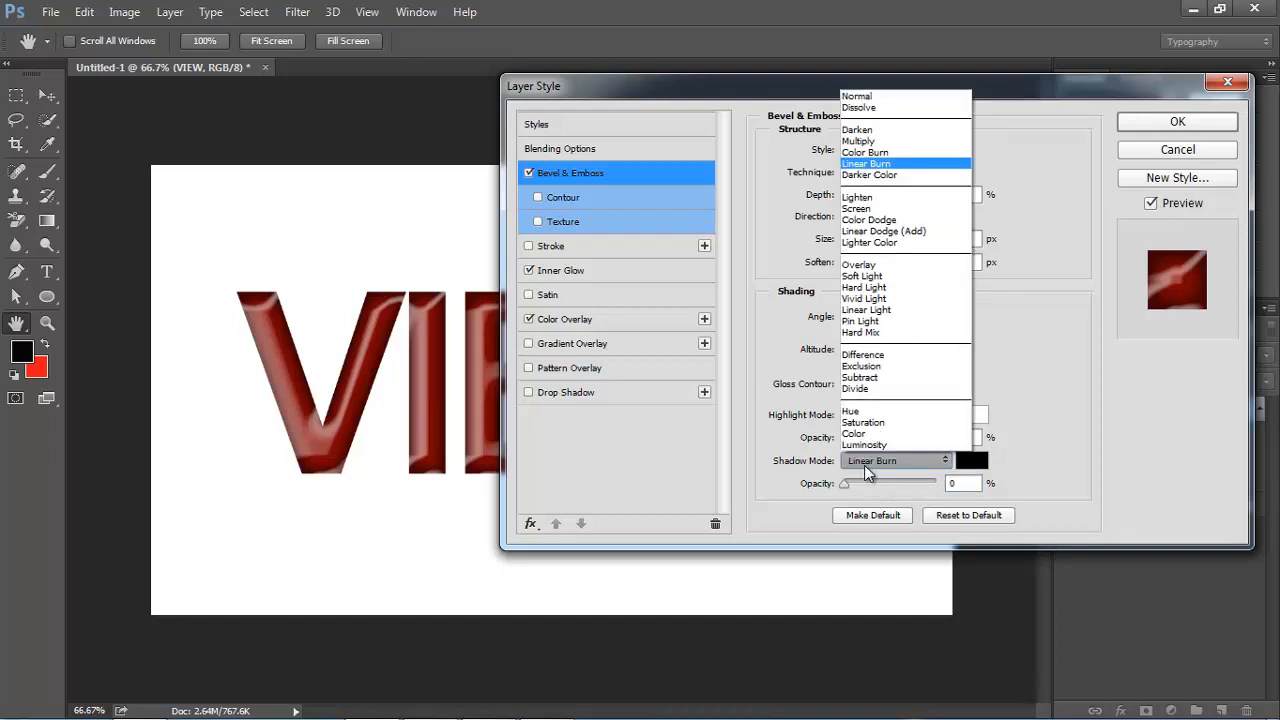
left_click(851, 165)
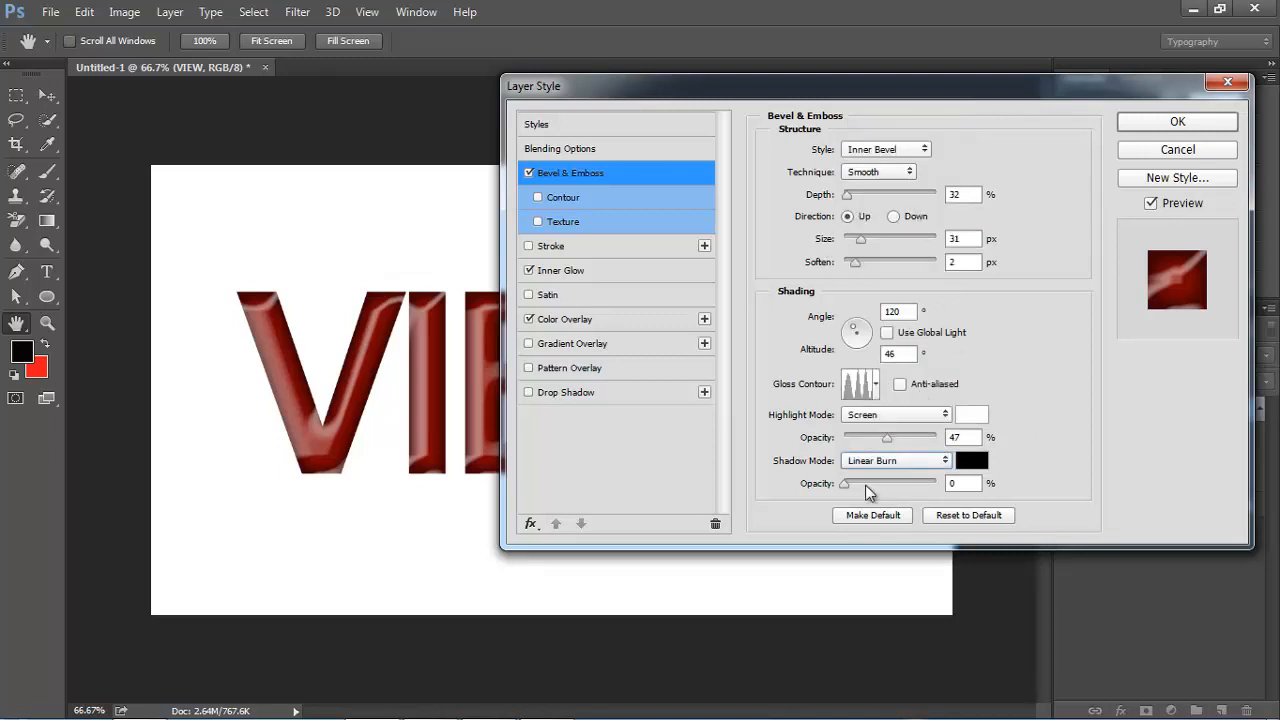
double_click(964, 483)
Enable the bevel's Contour with the Ring - Double shape and a 62% range, and apply the layer style
left_click(555, 202)
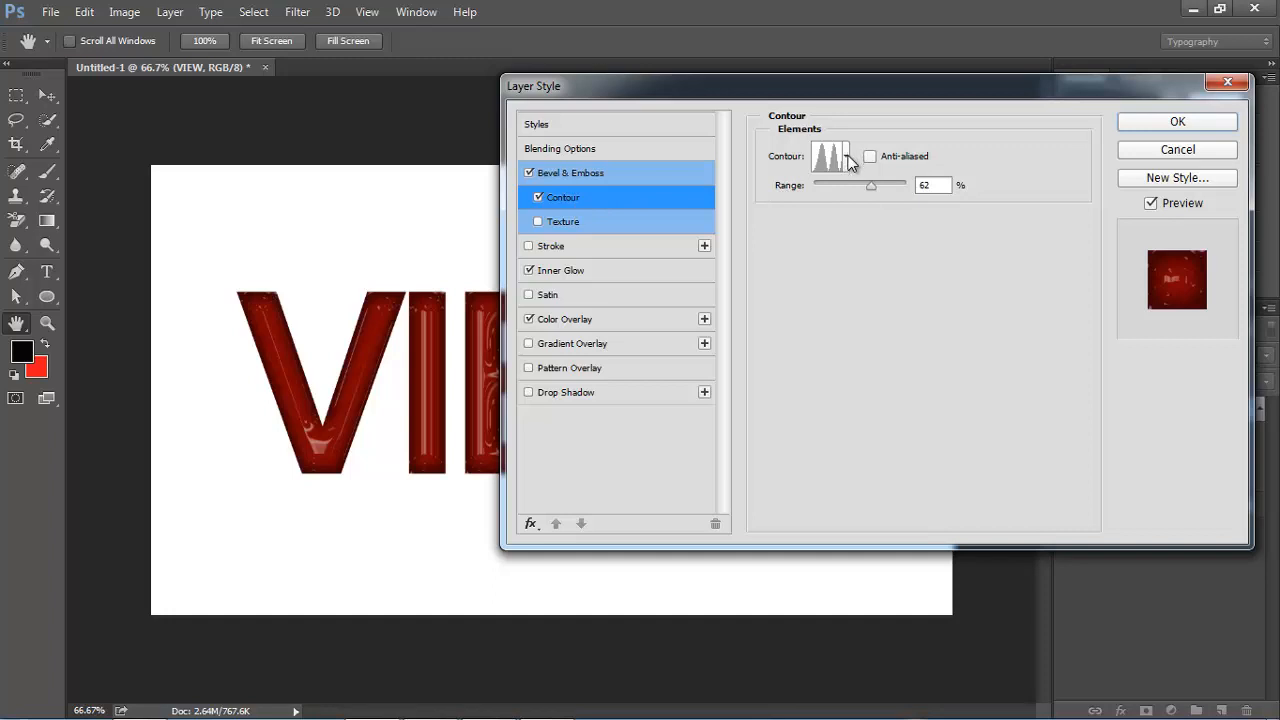
left_click(846, 160)
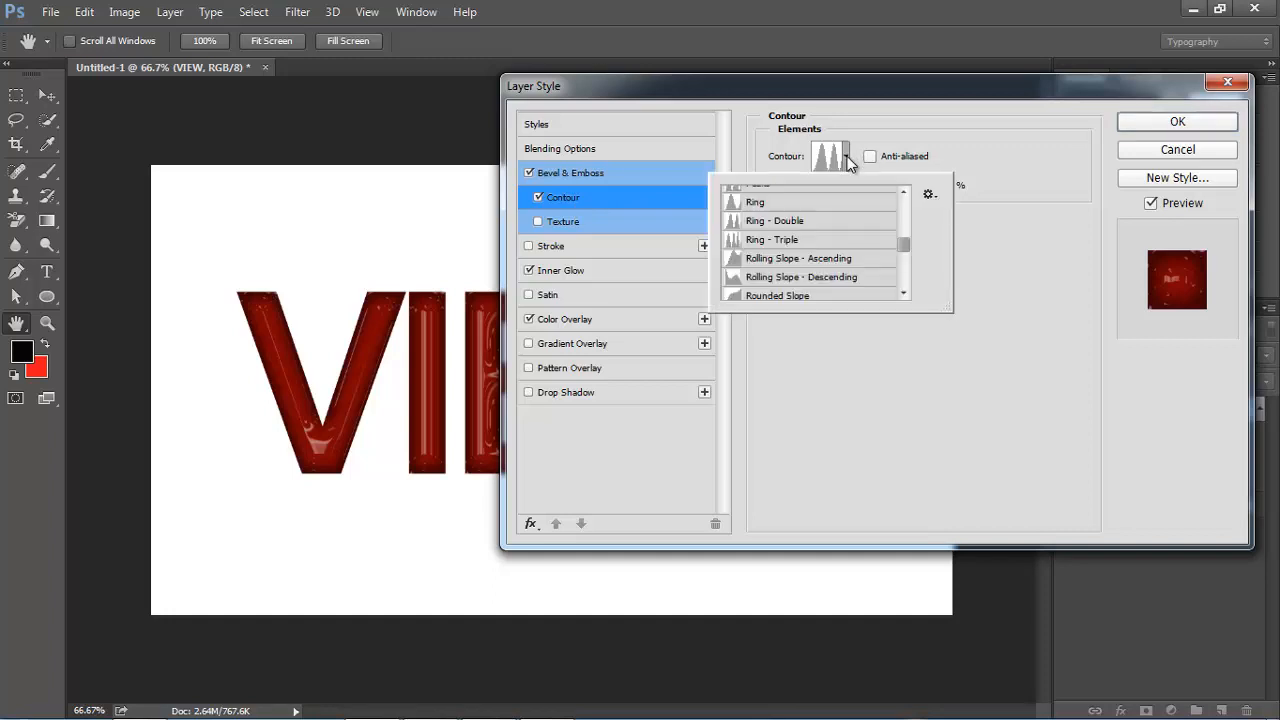
left_click(750, 228)
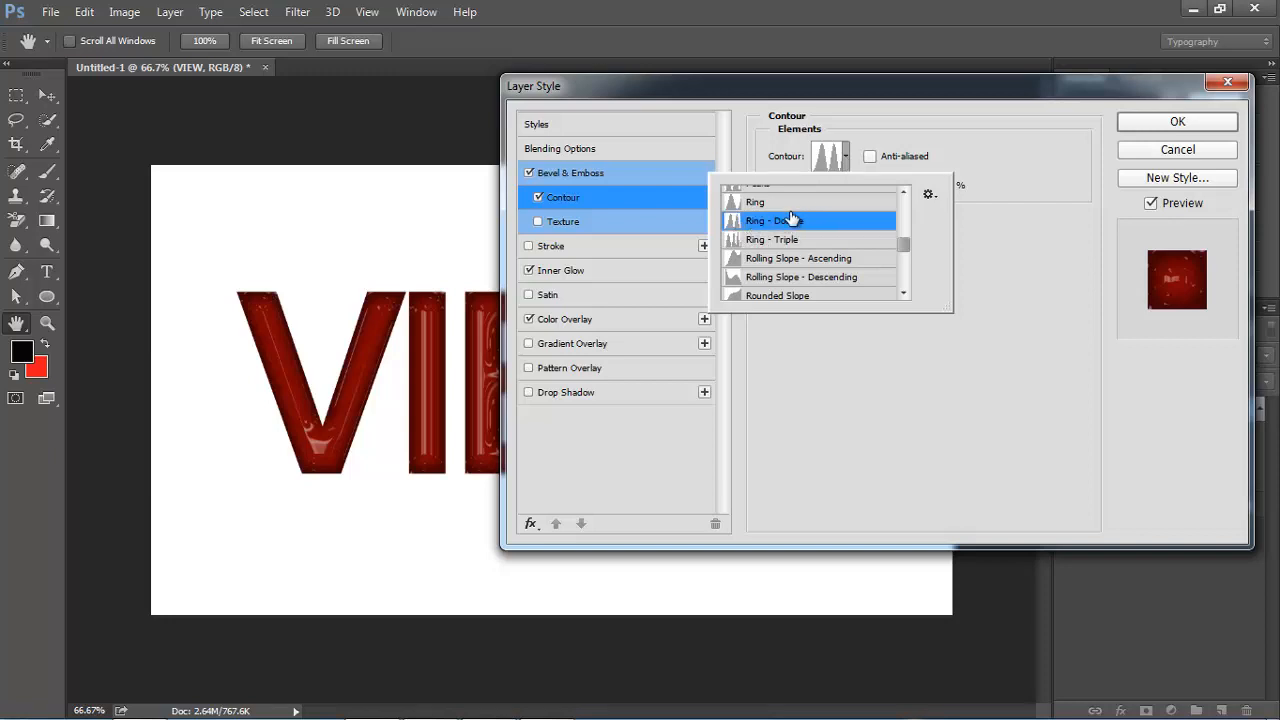
left_click(977, 231)
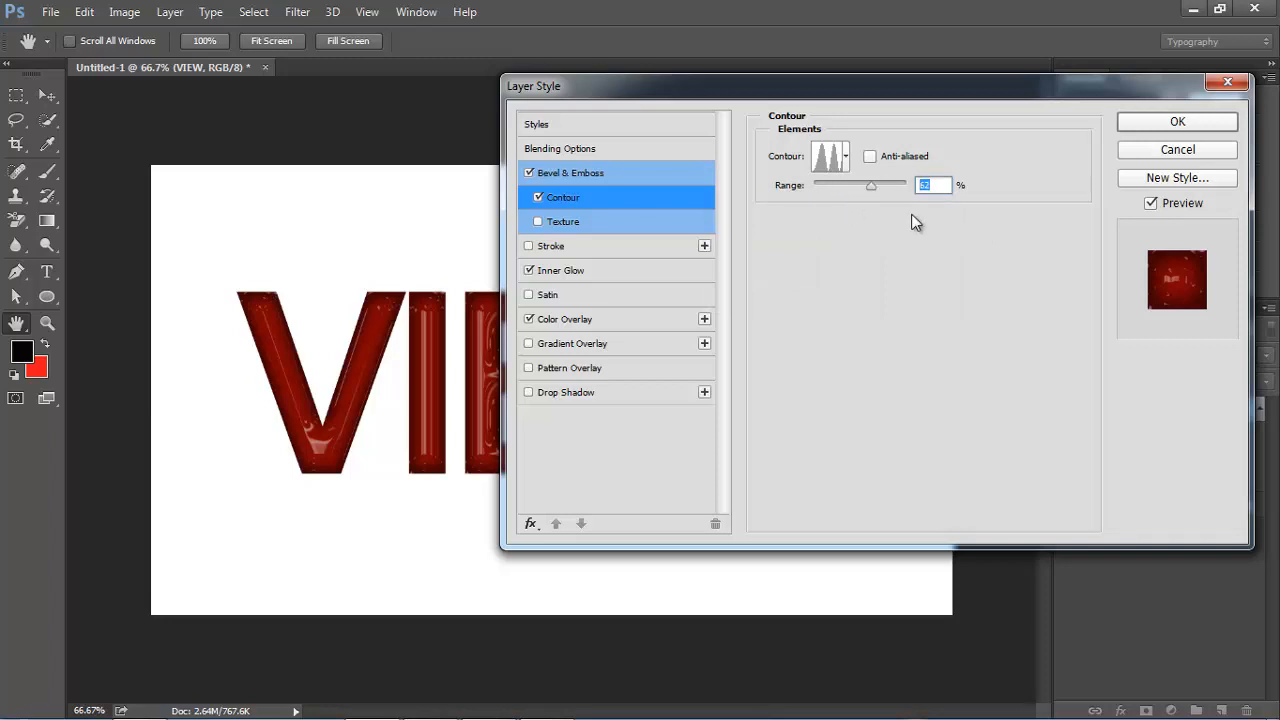
type("62")
left_click_drag(641, 88, 561, 89)
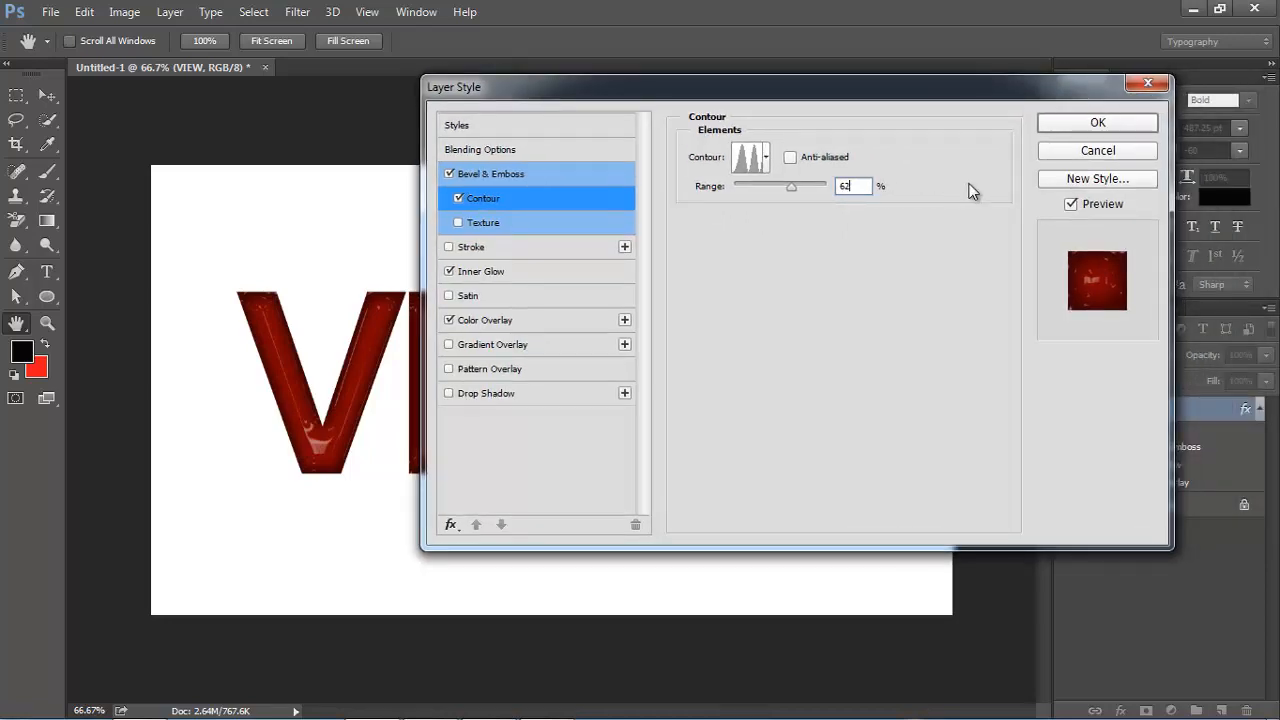
left_click(1097, 123)
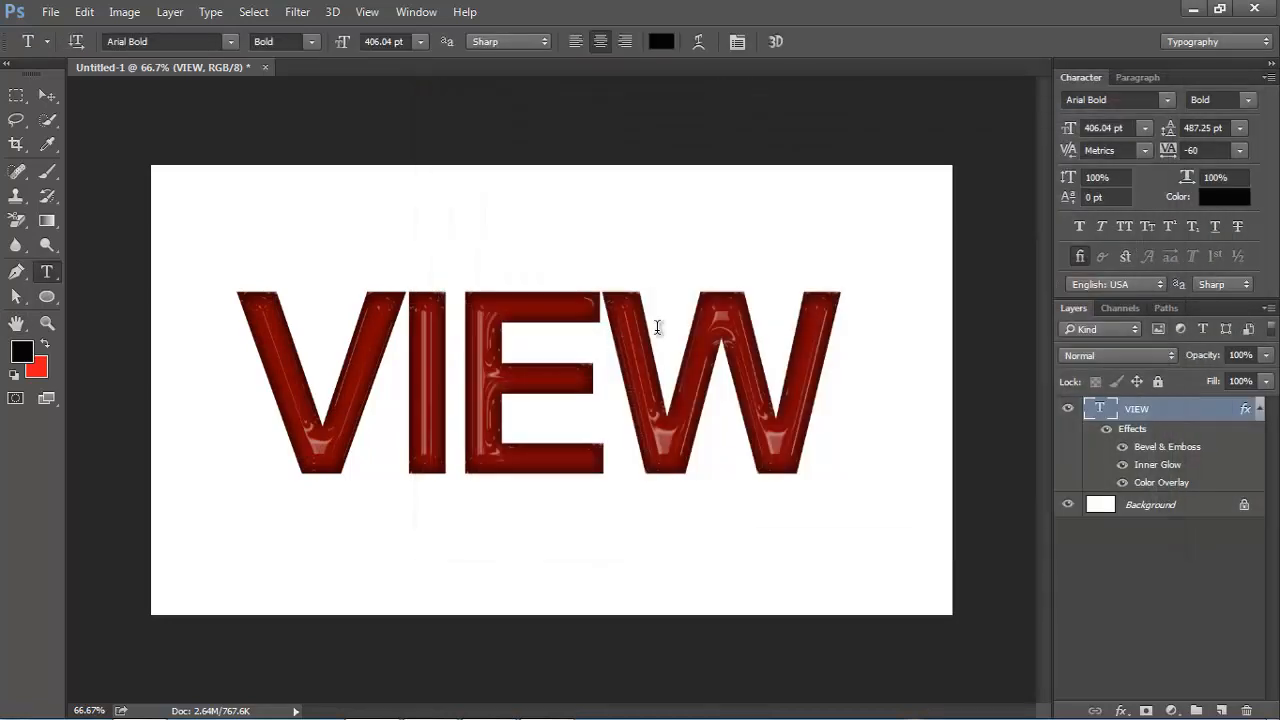
Duplicate the VIEW text layer together with its layer effects
scroll(703, 455, "up", 4)
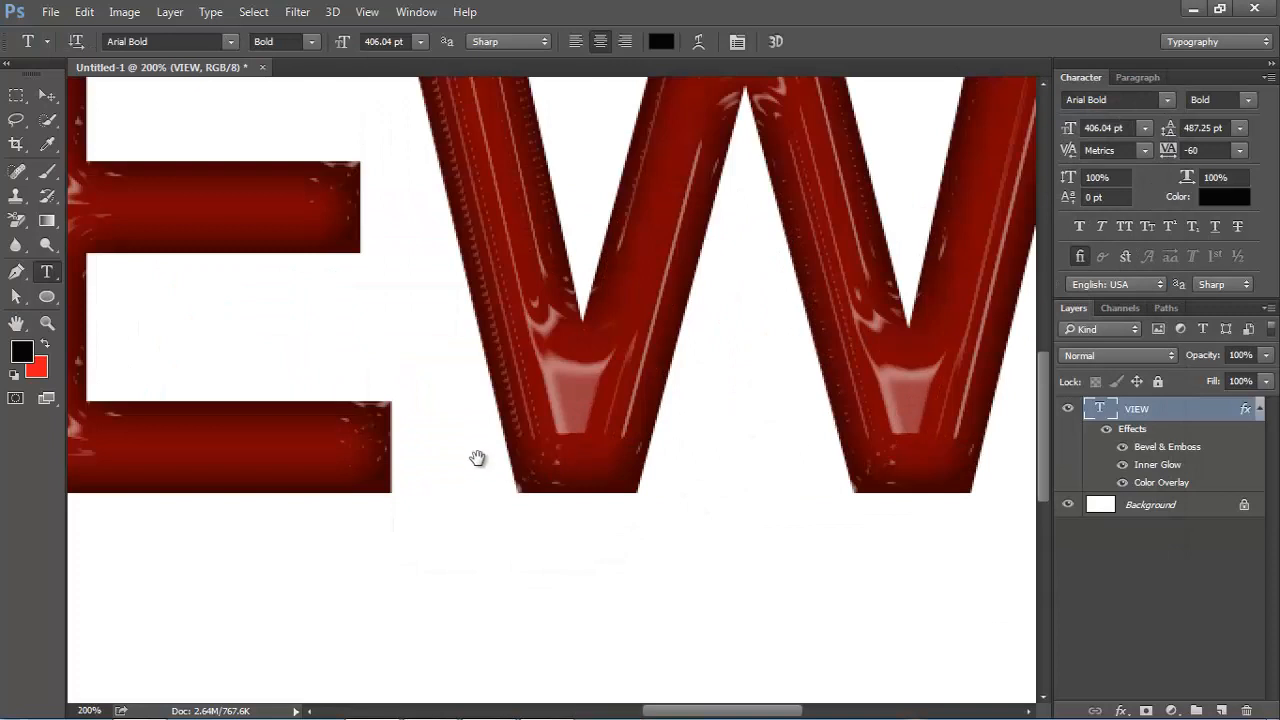
left_click_drag(477, 457, 611, 511)
scroll(611, 511, "down", 2)
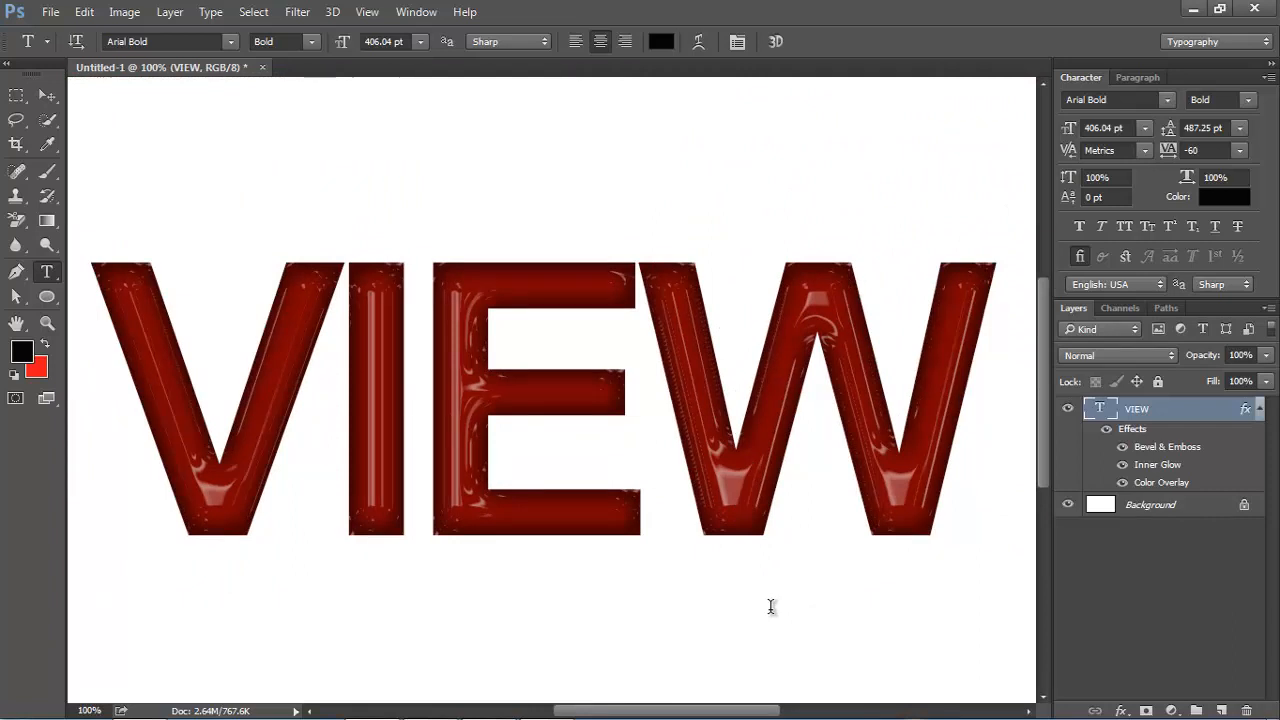
key("ctrl+j")
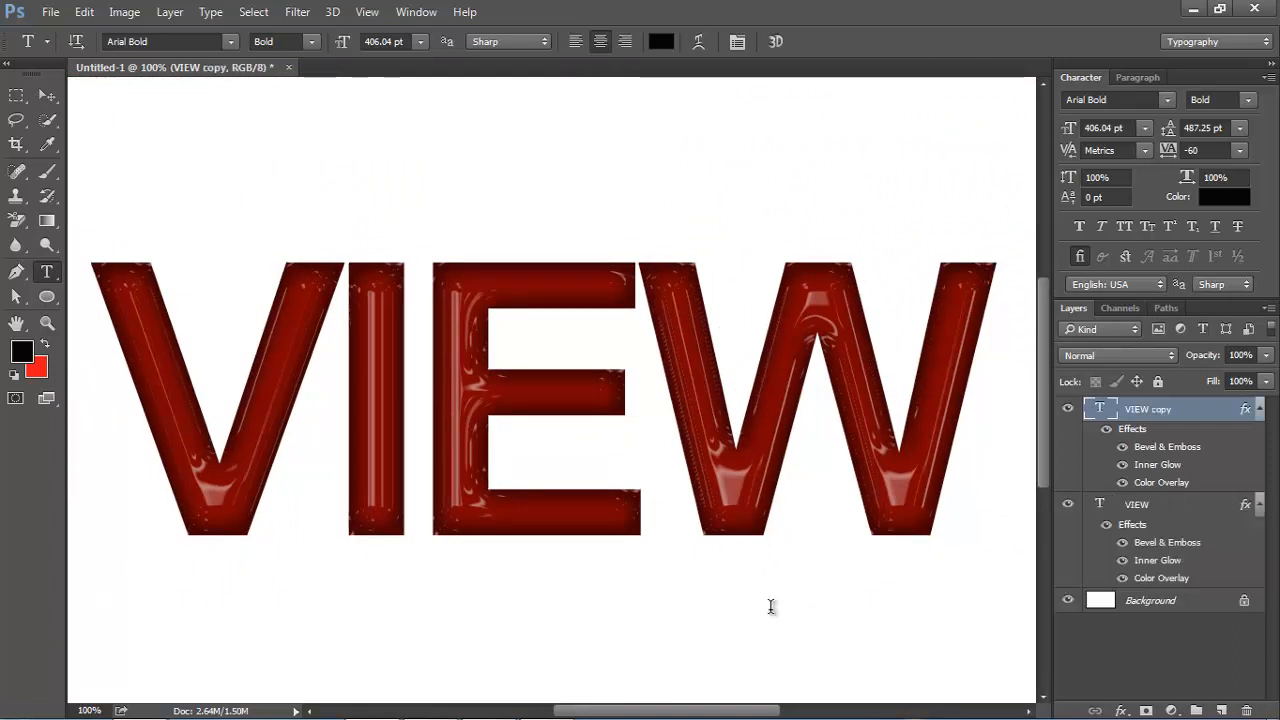
Merge the VIEW copy and VIEW text layers into a single layer
left_click(761, 528, "ctrl")
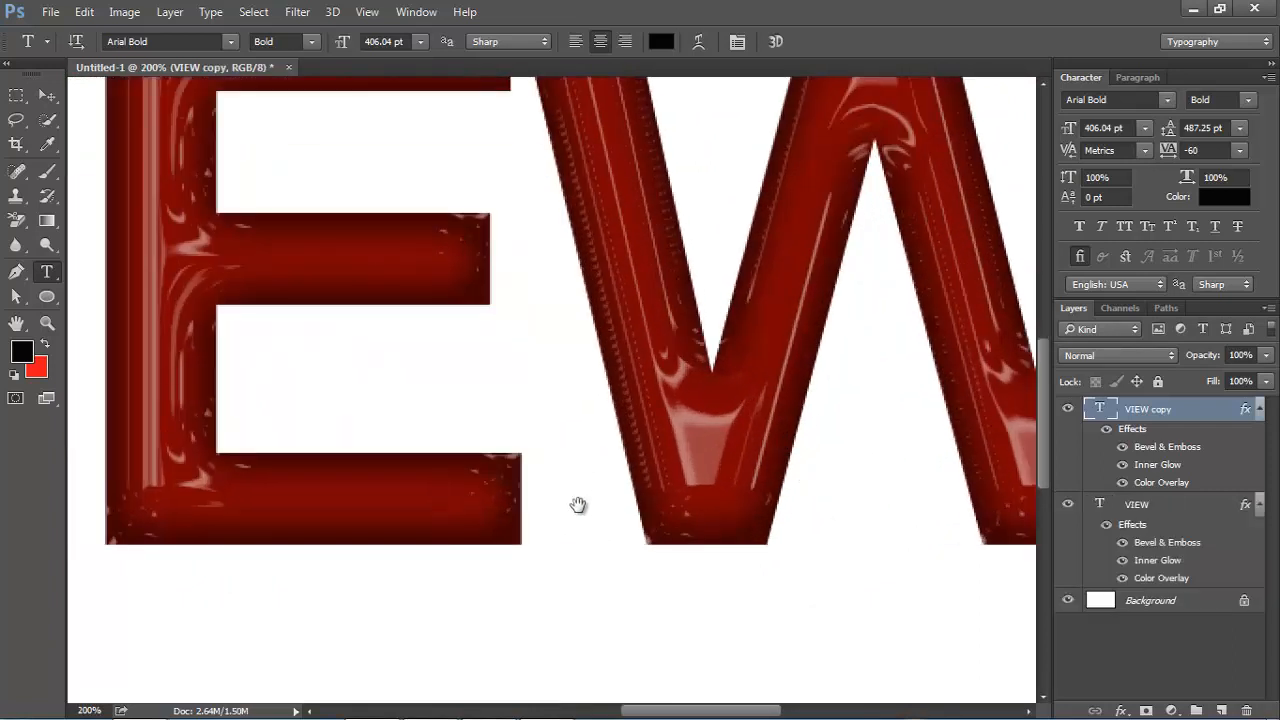
left_click(568, 577, "ctrl+alt")
left_click(675, 535, "ctrl+alt")
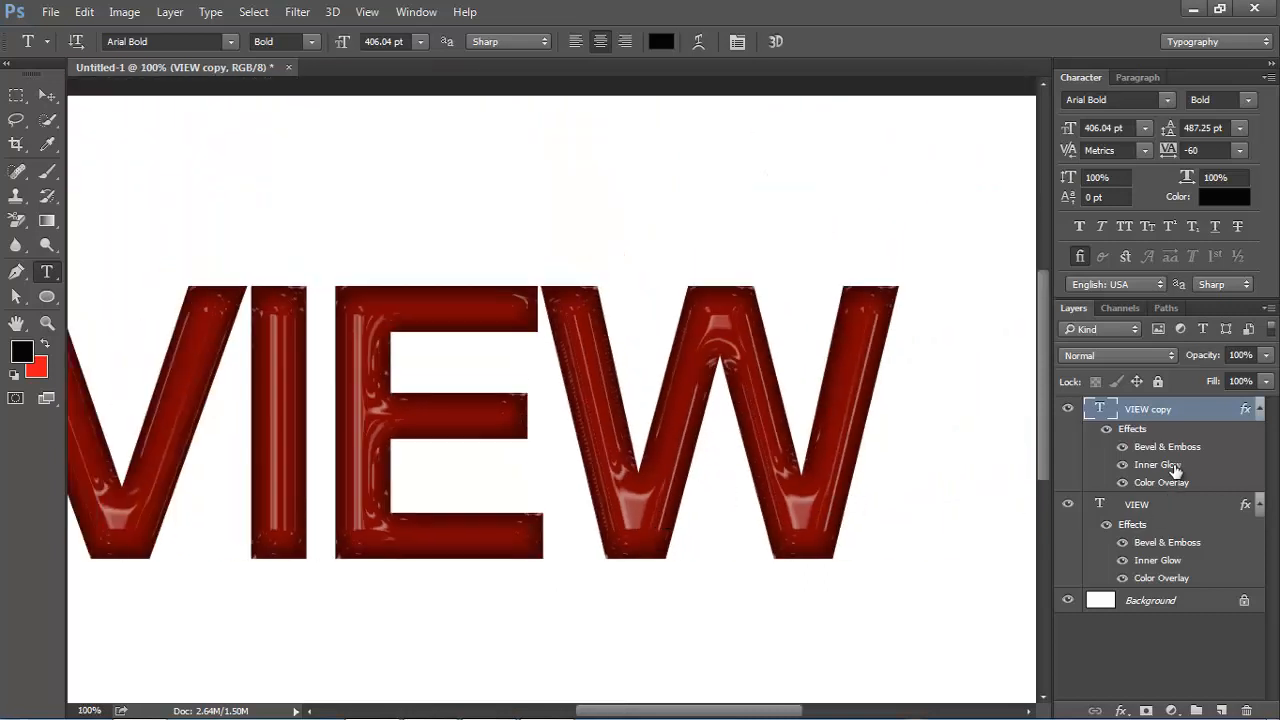
left_click_drag(737, 615, 837, 594)
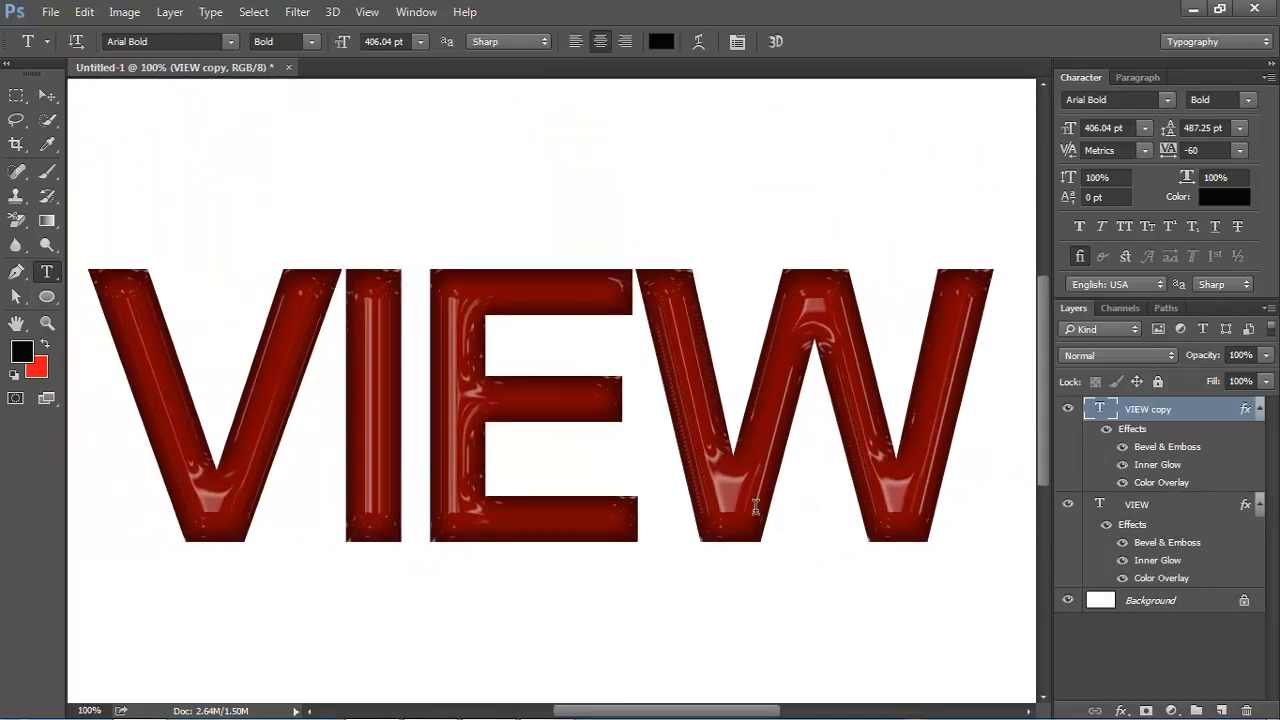
left_click(868, 483, "ctrl+alt")
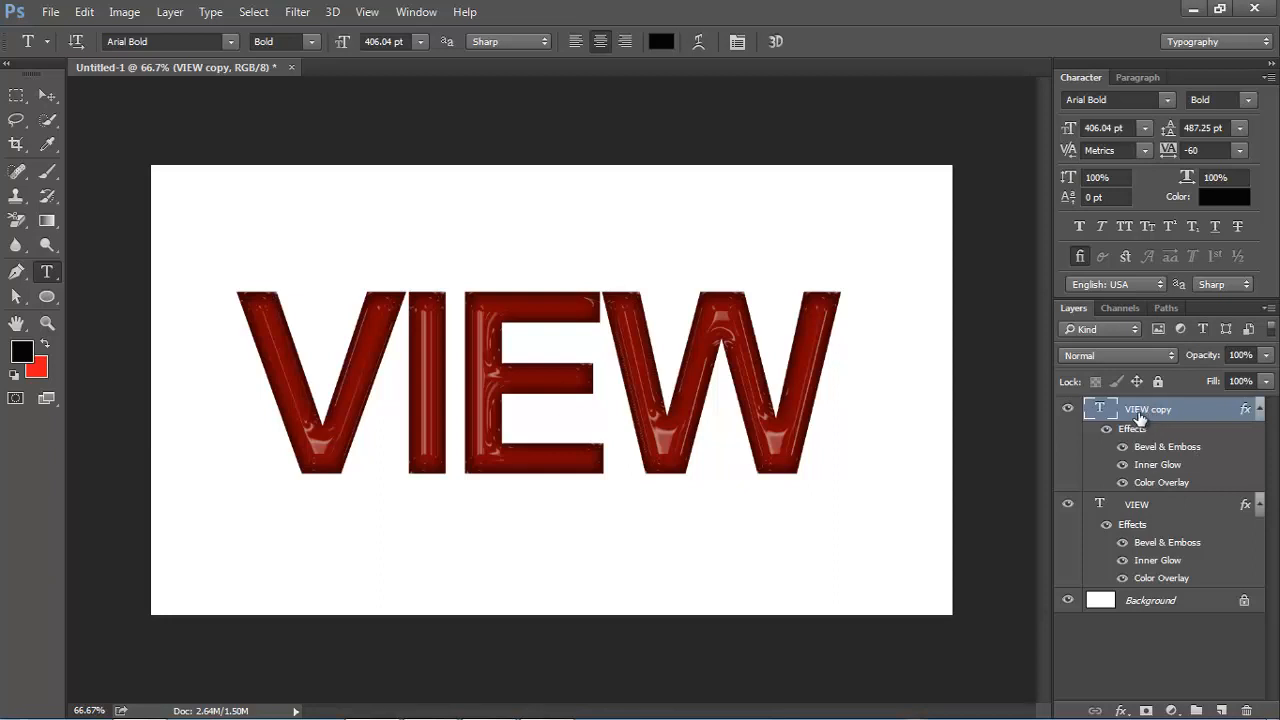
left_click(1146, 510, "ctrl")
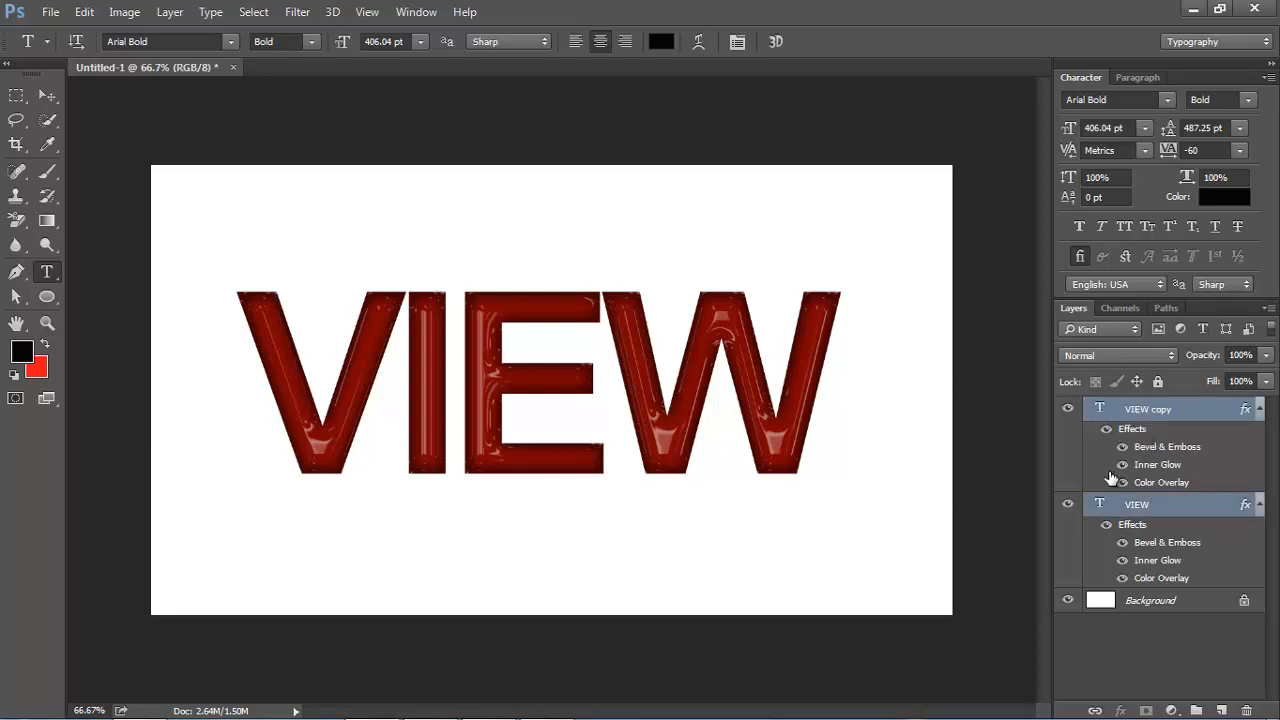
key("ctrl+e")
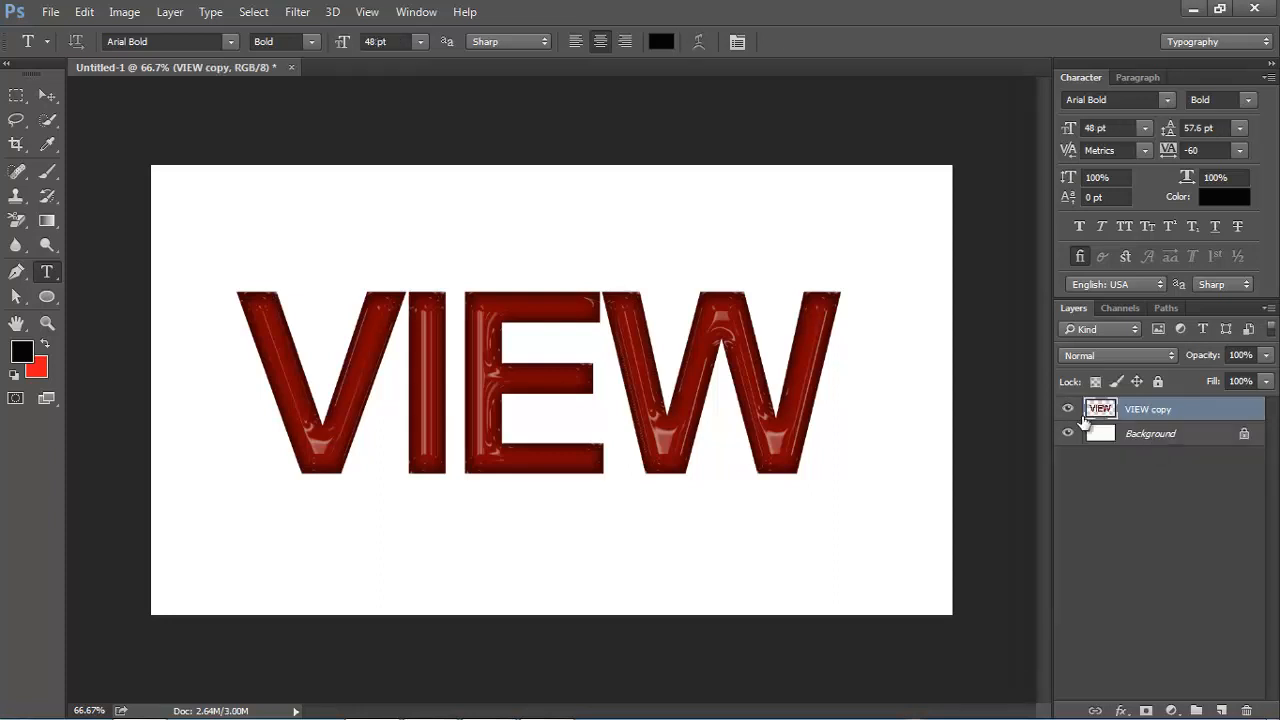
Convert the locked white Background into a regular layer, keeping the default layer settings
left_click(1142, 438)
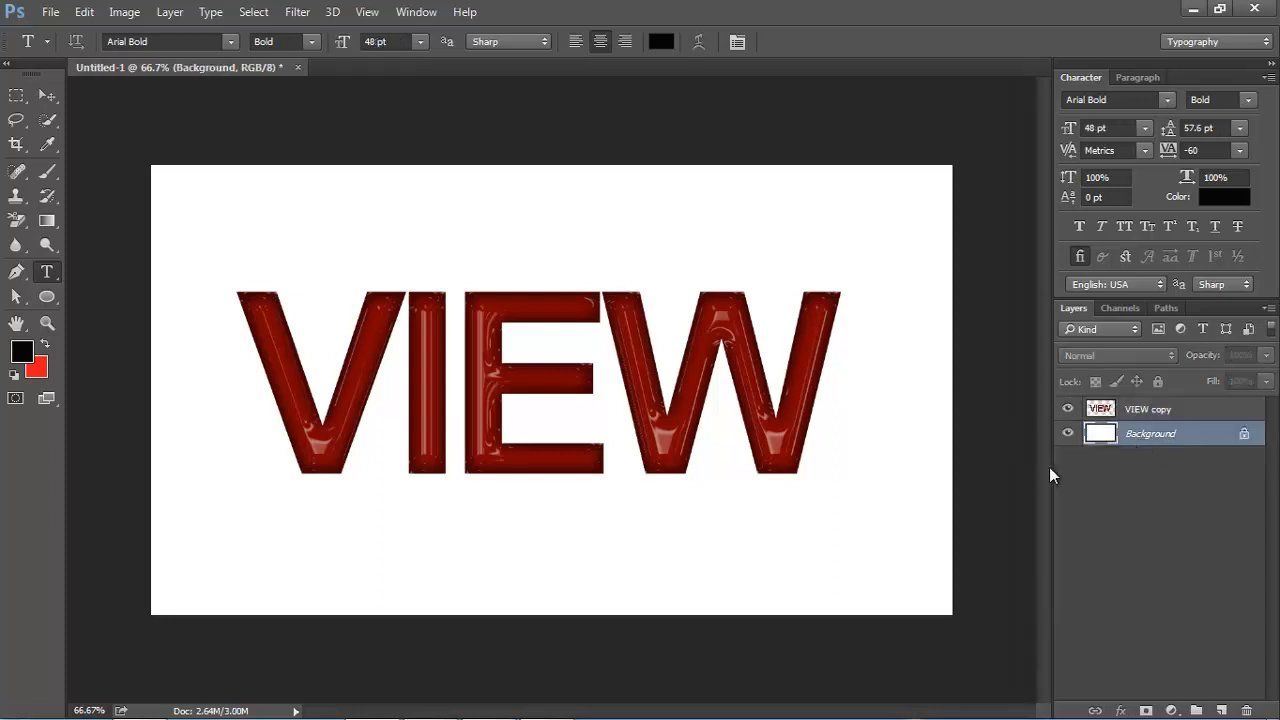
double_click(1183, 442)
left_click(801, 224)
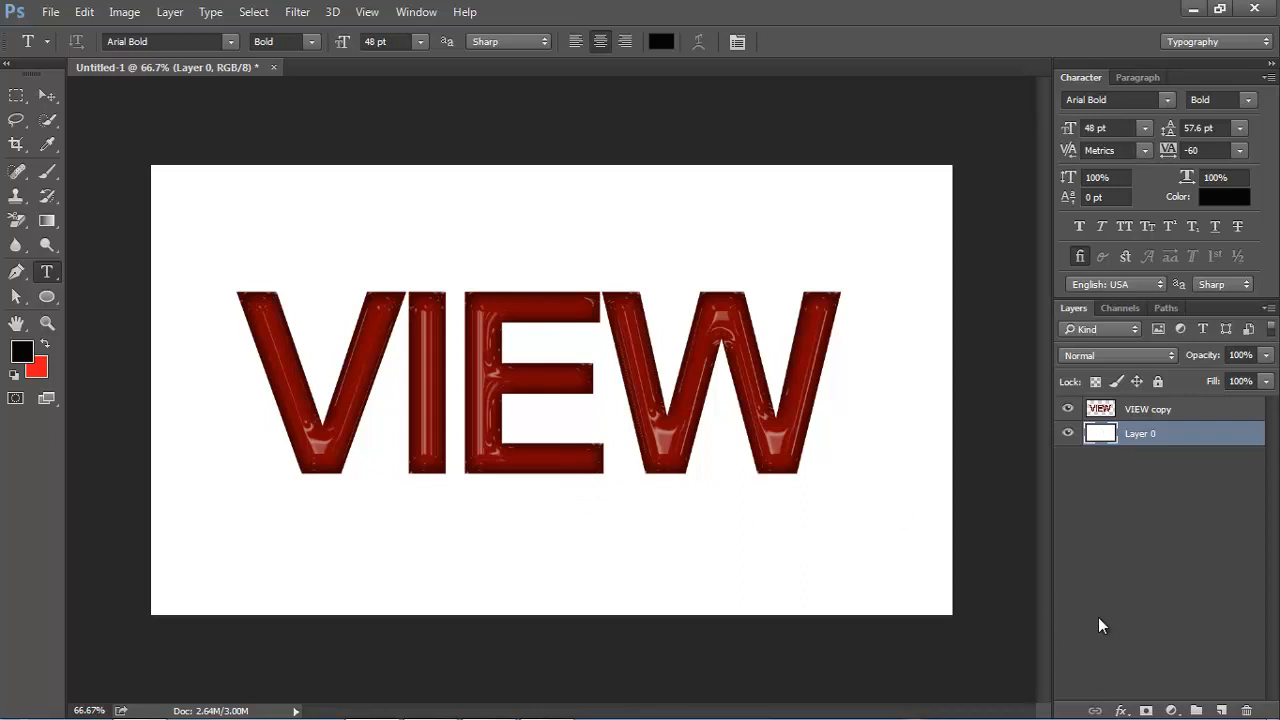
Add a Gradient Fill layer directly above Layer 0, using the Foreground to Transparent preset with black as its colour
left_click(1171, 710)
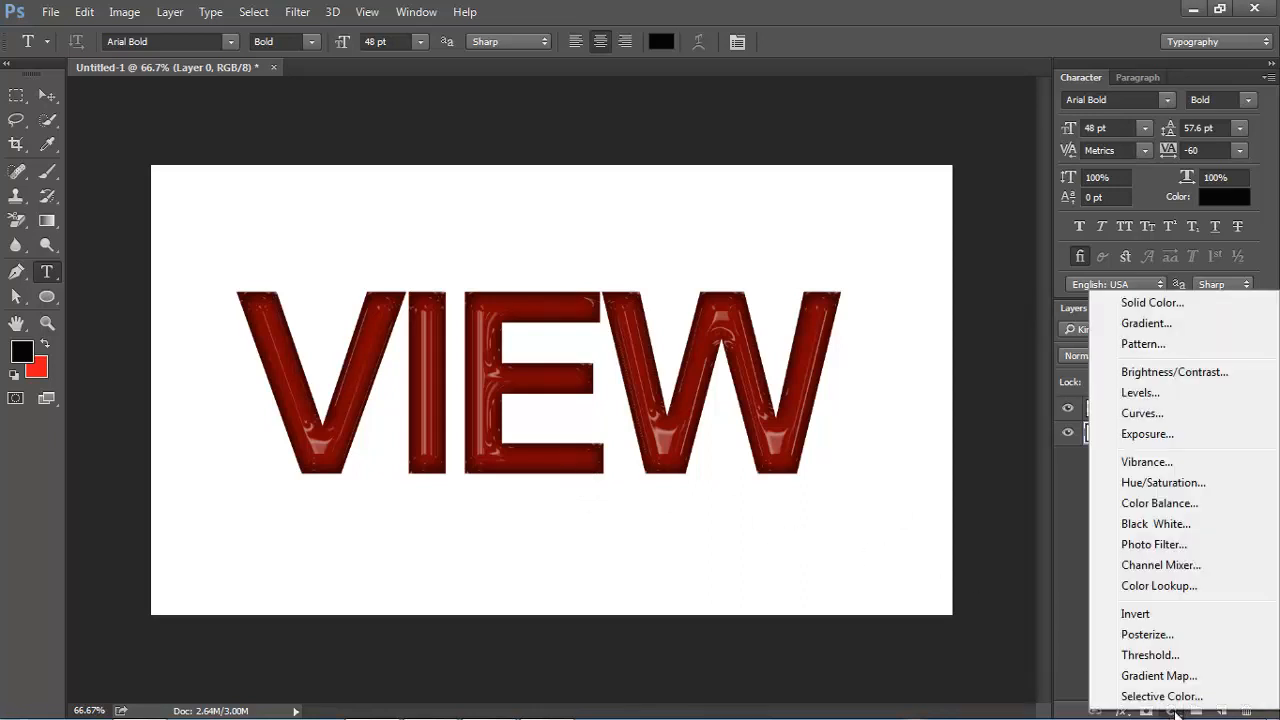
left_click(1143, 330)
left_click_drag(1010, 280, 976, 270)
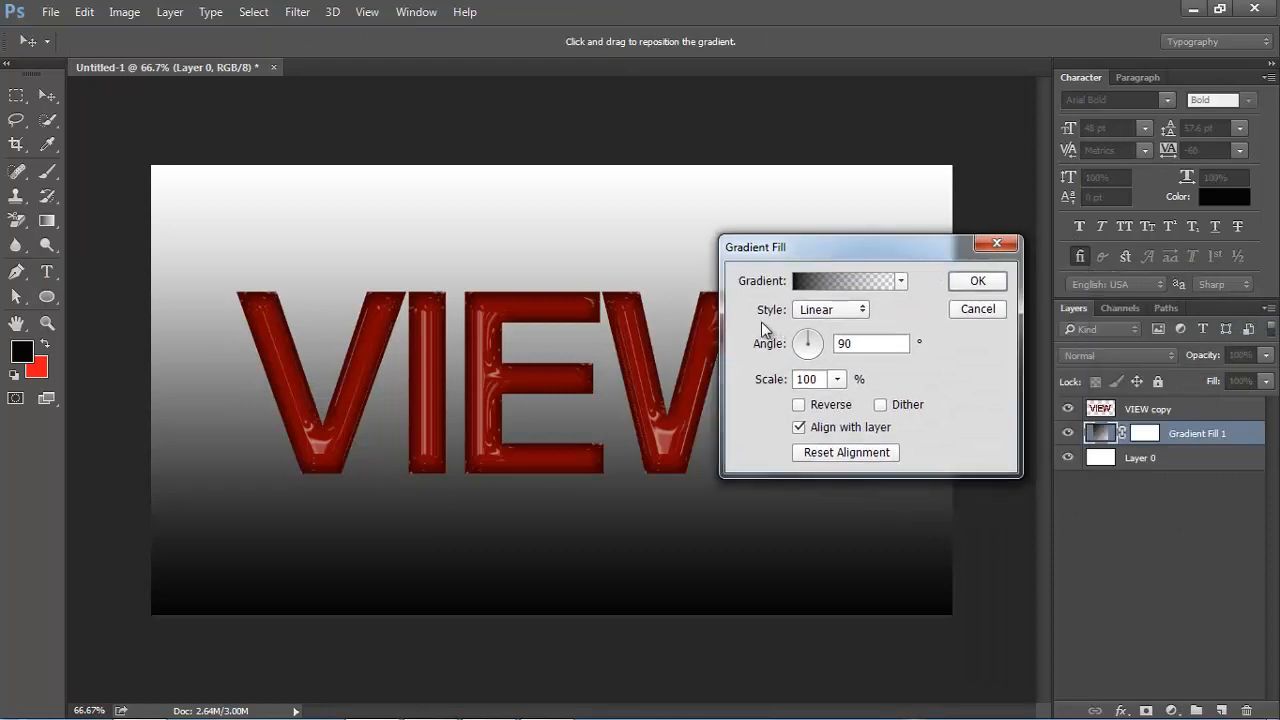
left_click(836, 285)
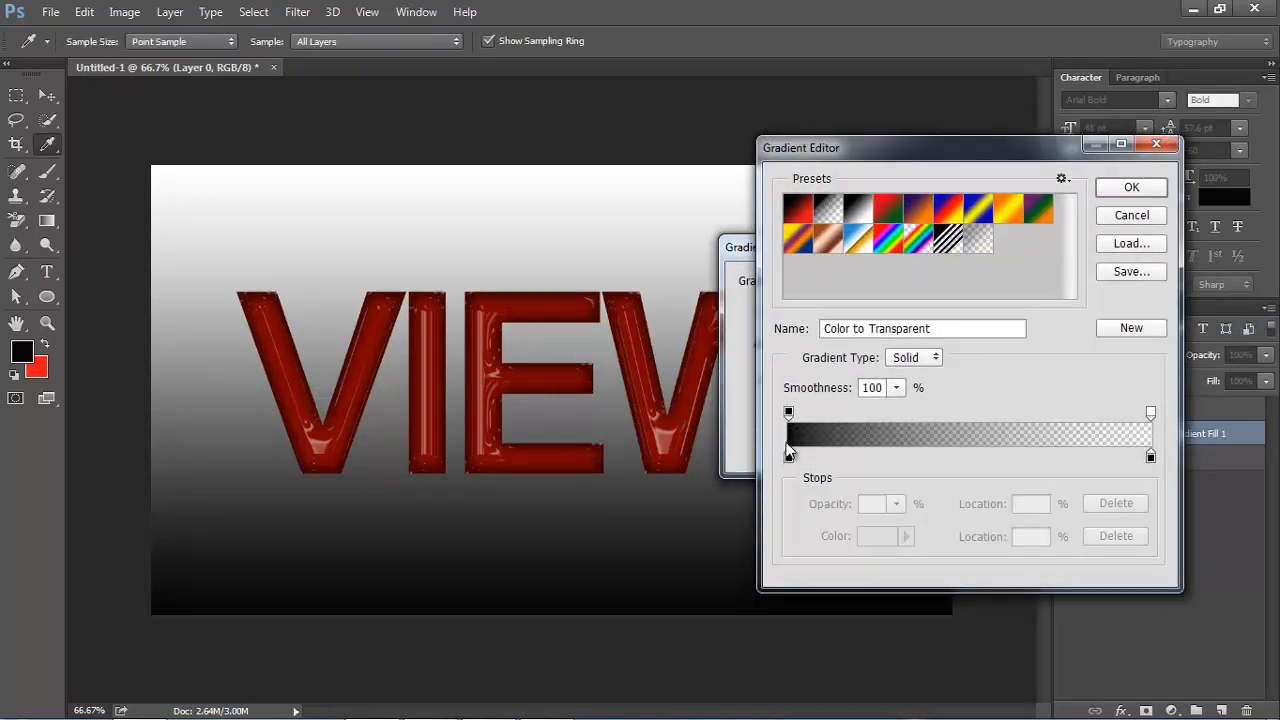
left_click(837, 215)
left_click(858, 215)
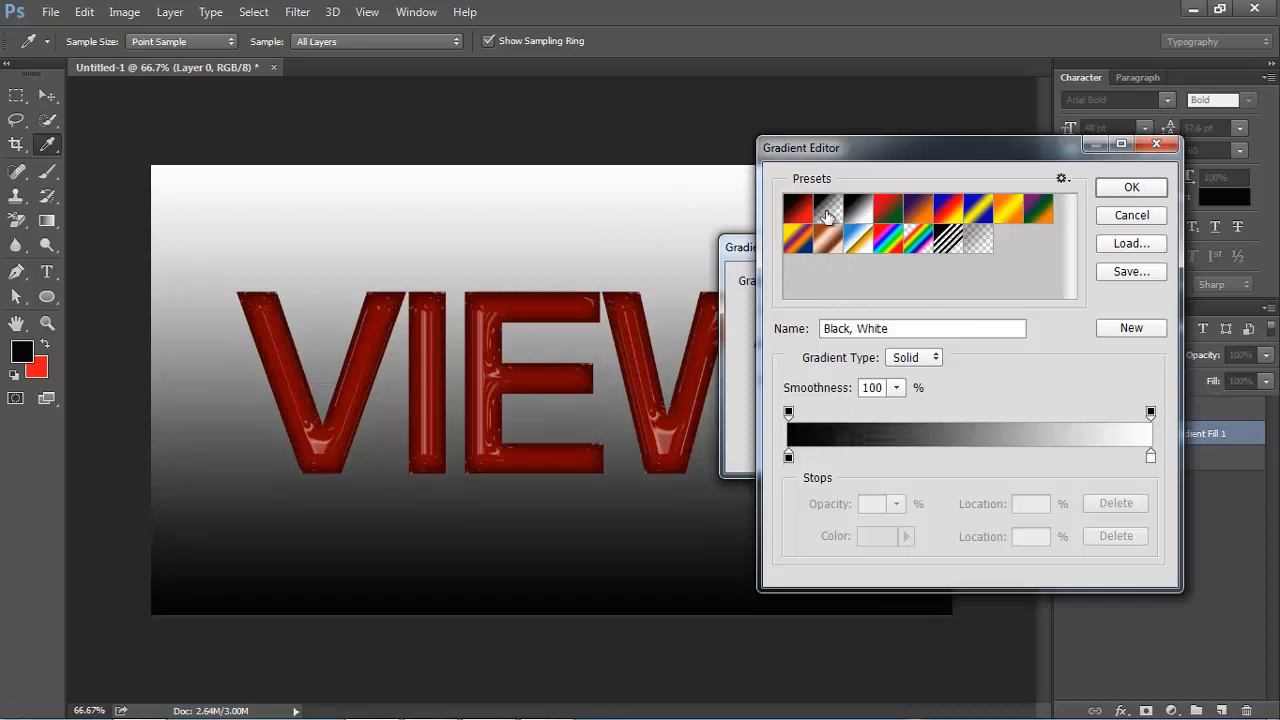
left_click(830, 212)
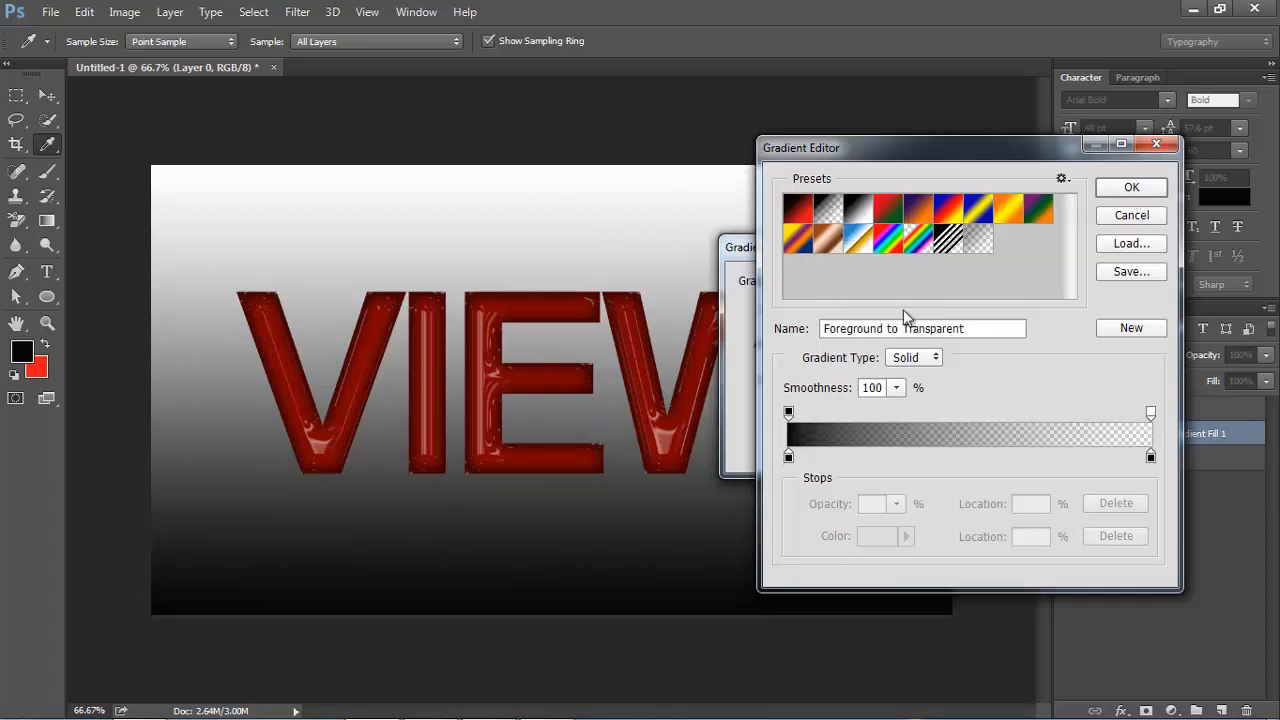
left_click(1130, 190)
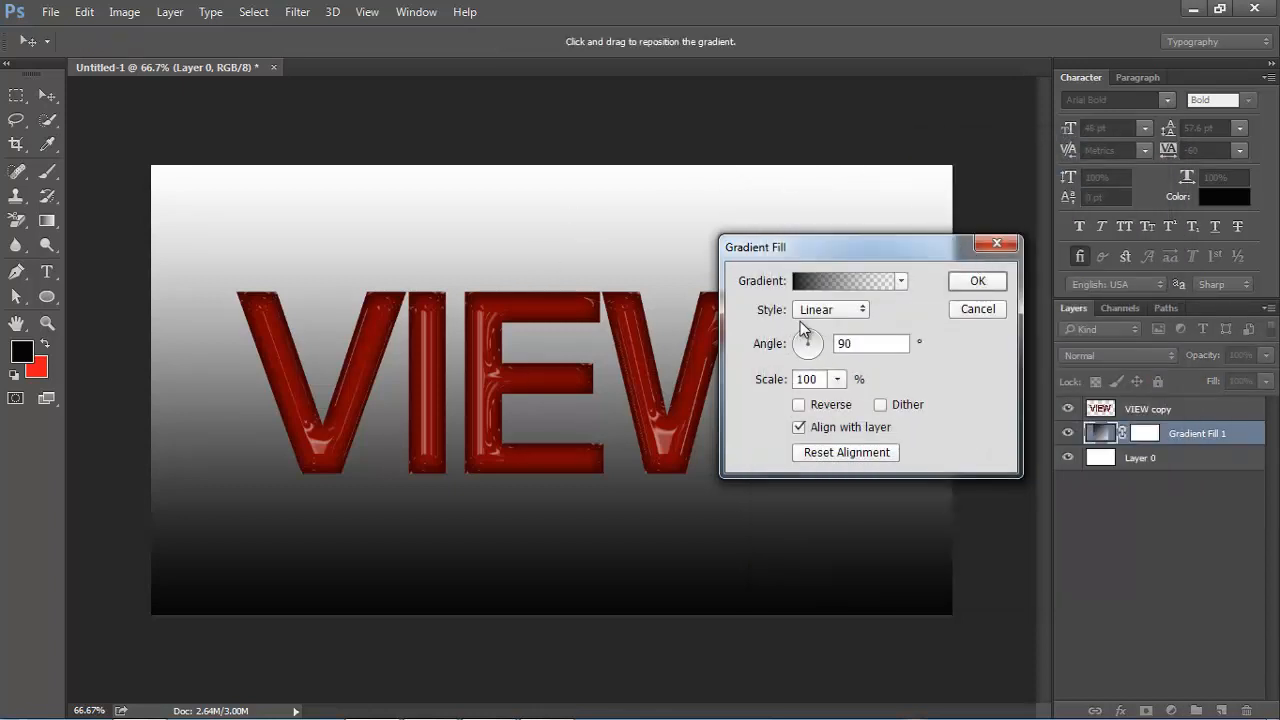
Change the gradient fill's style to Radial and reverse its direction
left_click(826, 312)
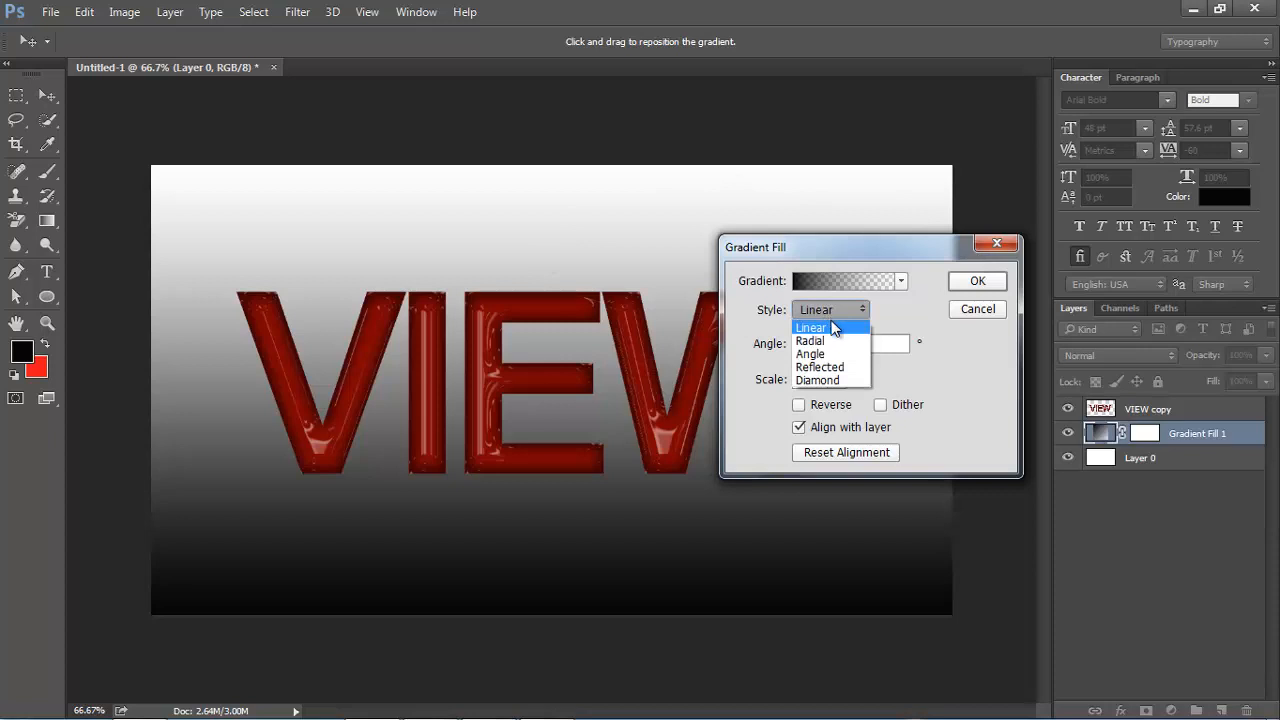
left_click(815, 345)
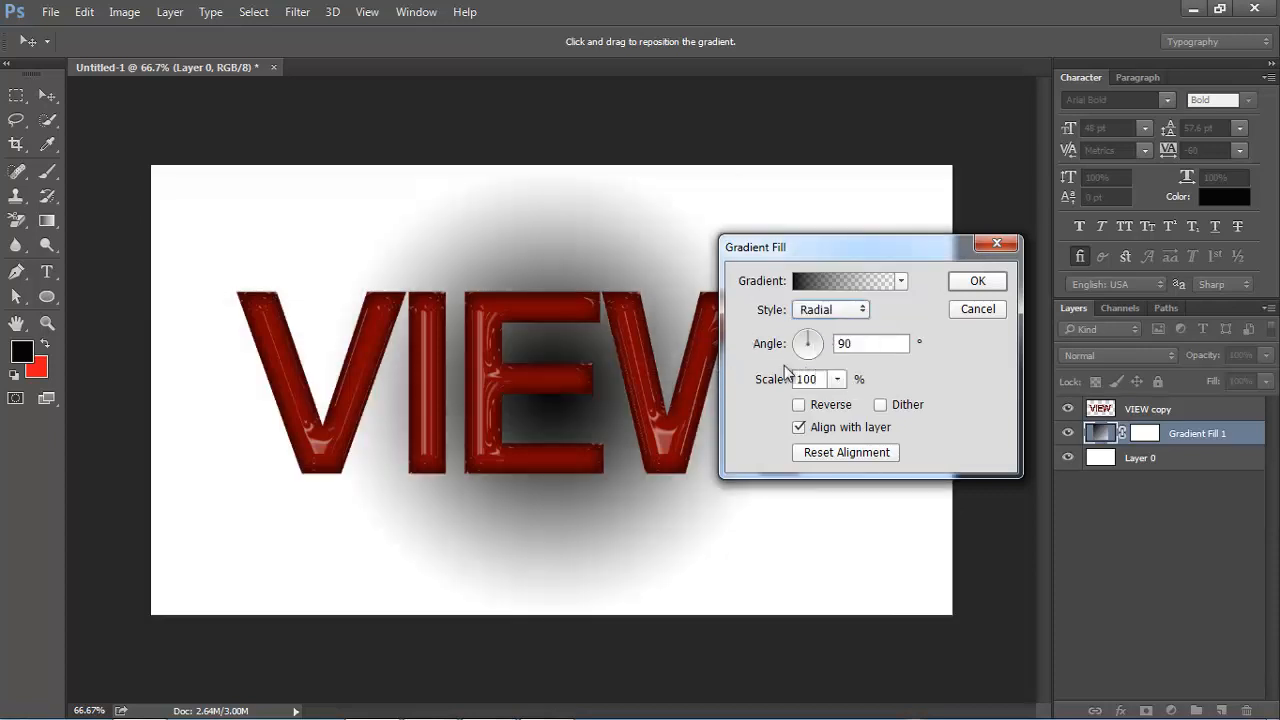
left_click(828, 406)
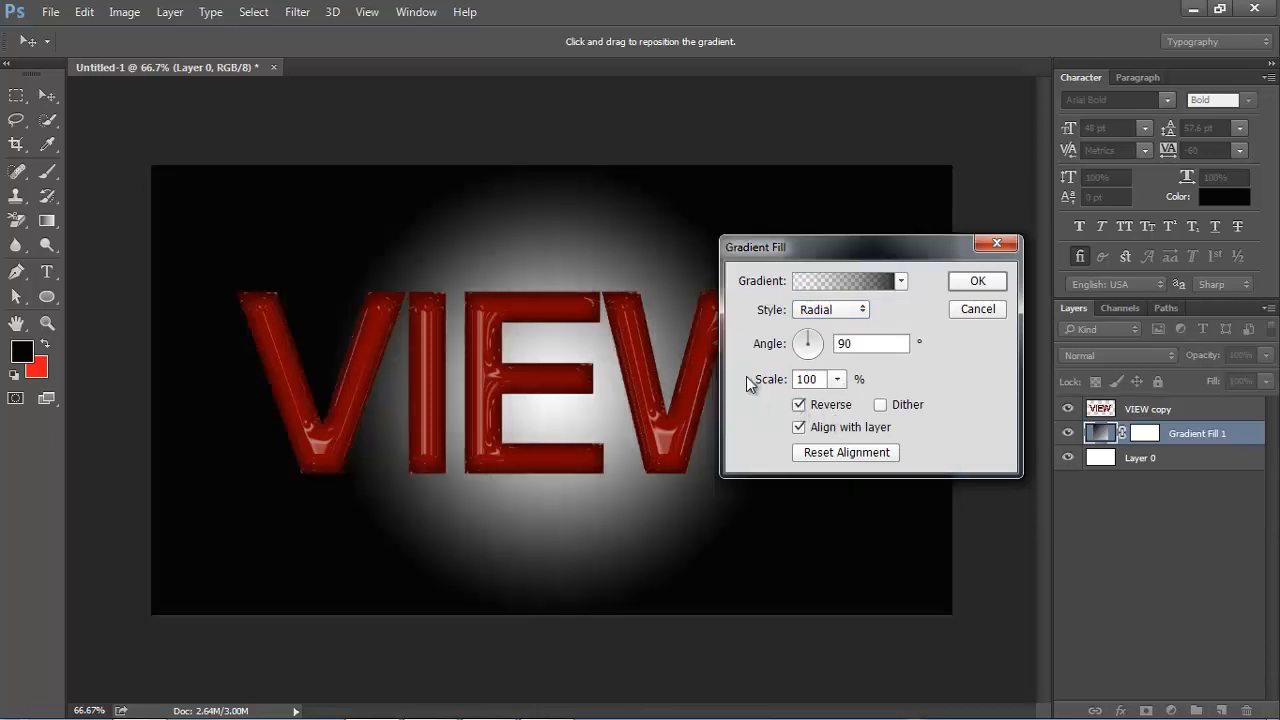
Set the radial gradient's scale to 80% and apply the gradient fill
left_click(837, 380)
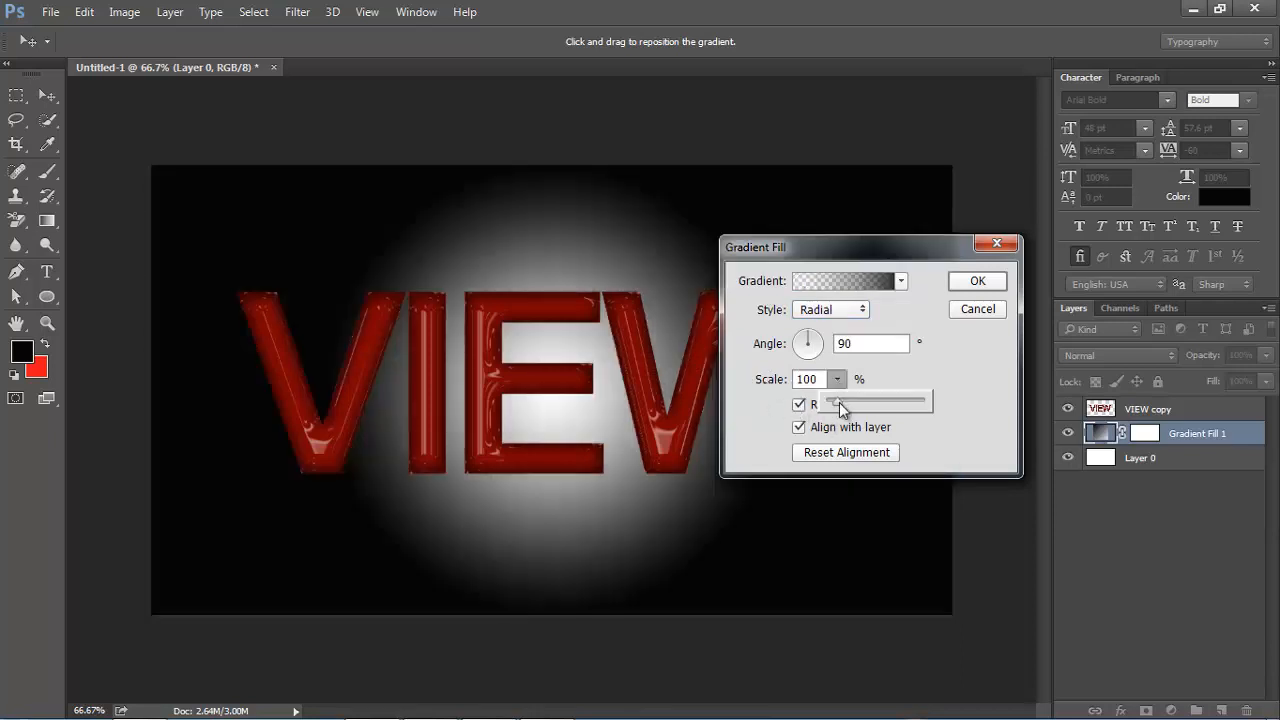
left_click_drag(840, 408, 841, 412)
left_click(980, 371)
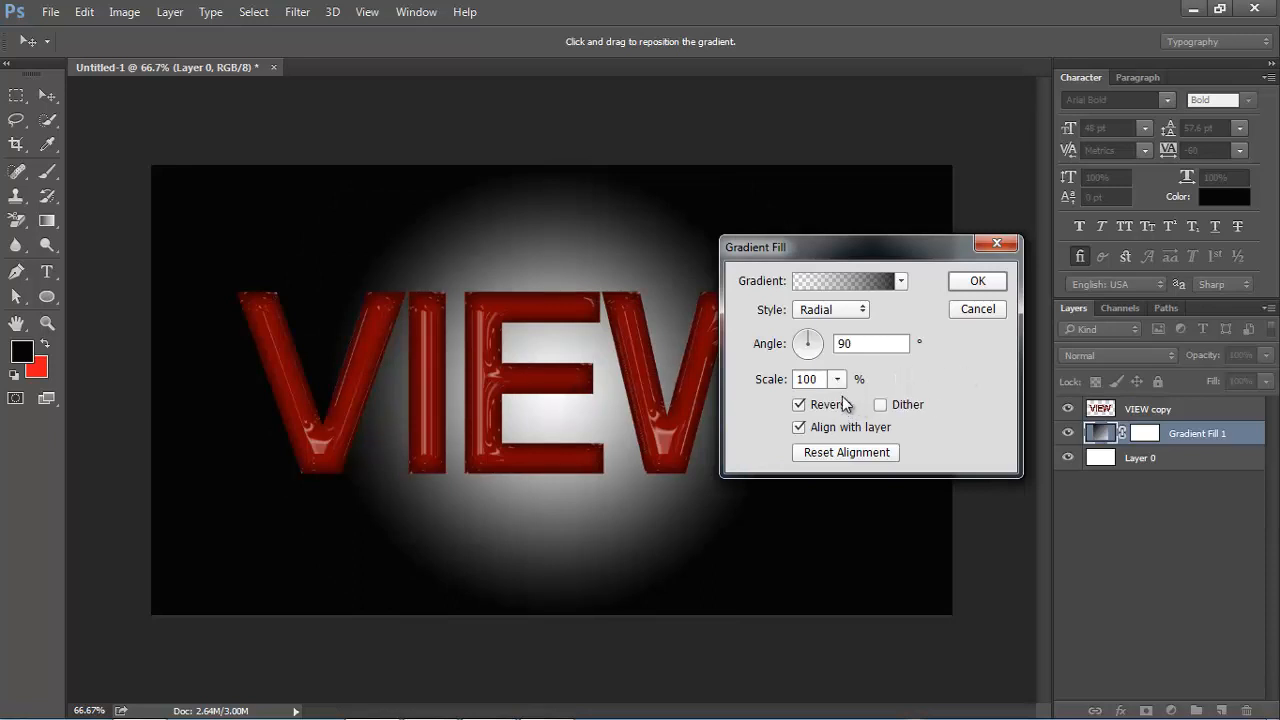
left_click(838, 380)
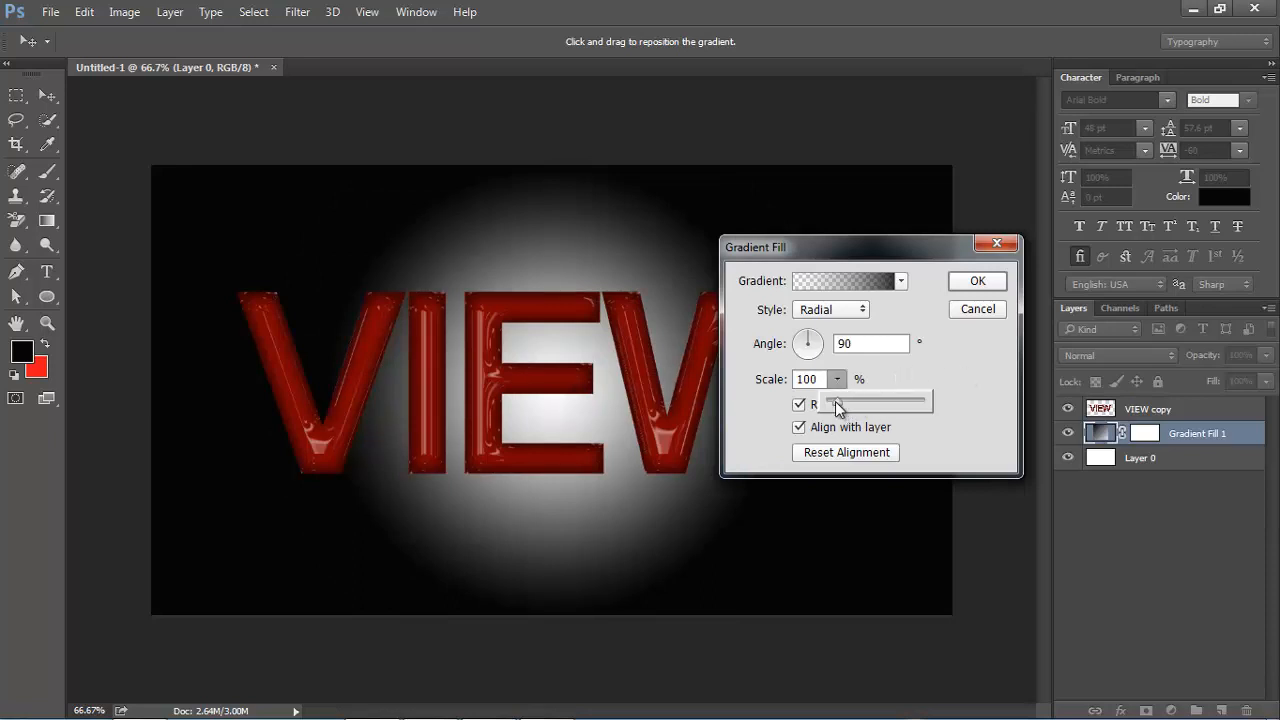
left_click_drag(837, 401, 835, 401)
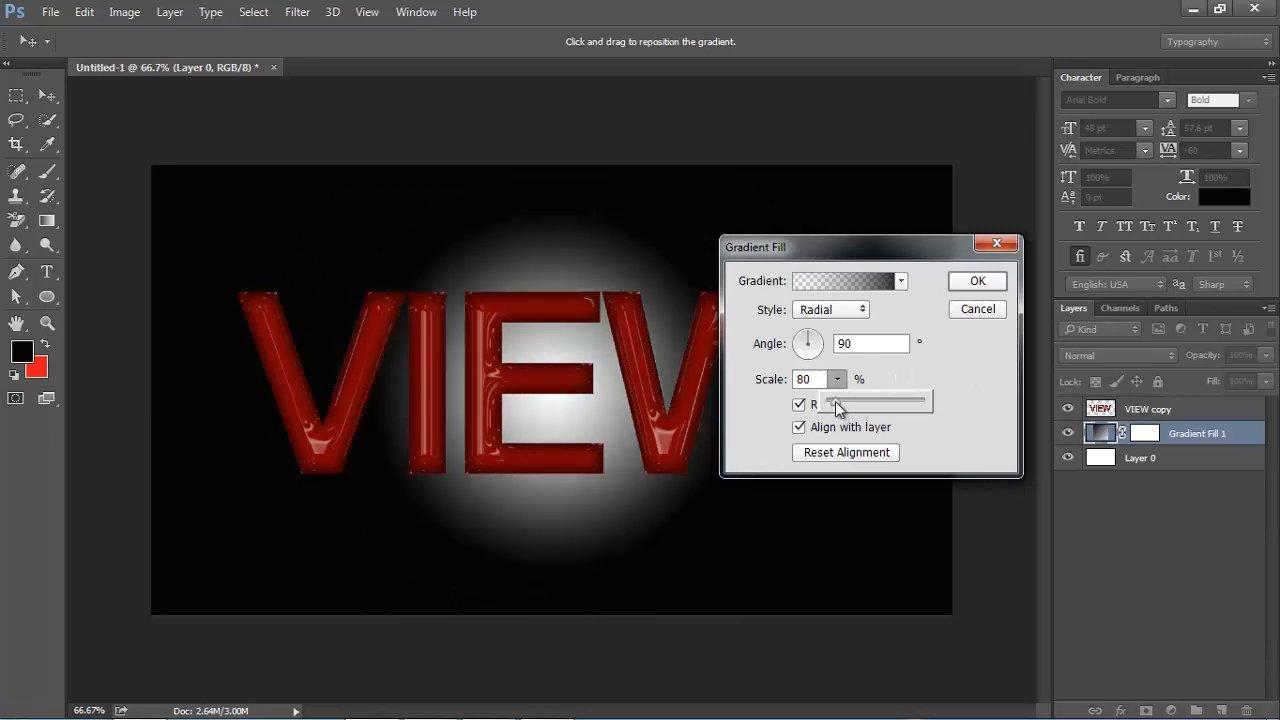
left_click(978, 282)
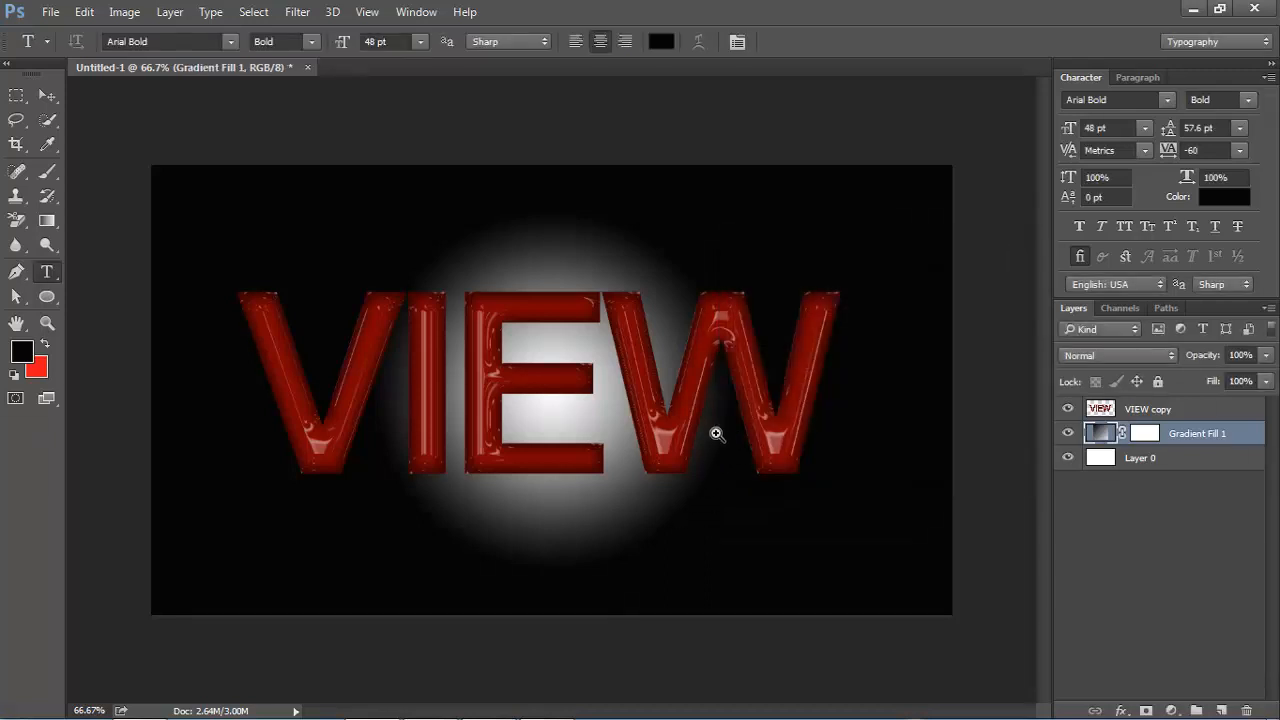
Add a Drop Shadow effect to the VIEW copy layer
scroll(717, 436, "up", 1)
left_click_drag(534, 437, 651, 437)
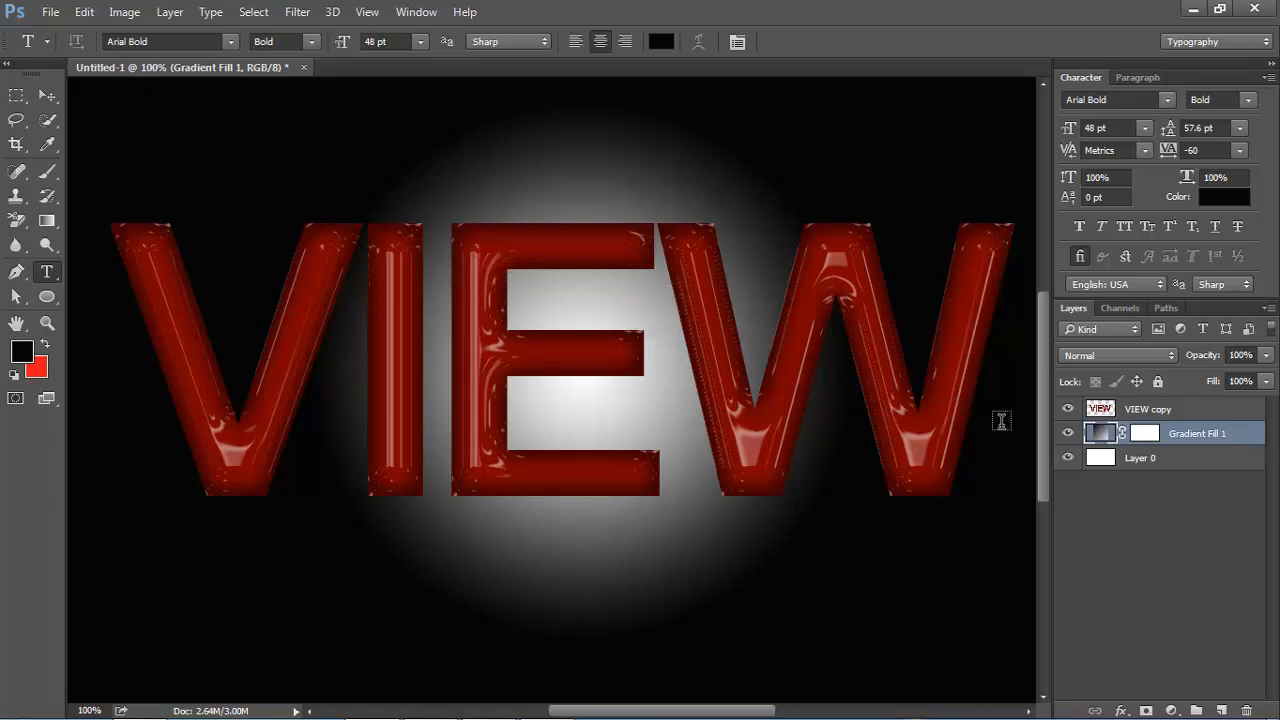
left_click(1120, 415)
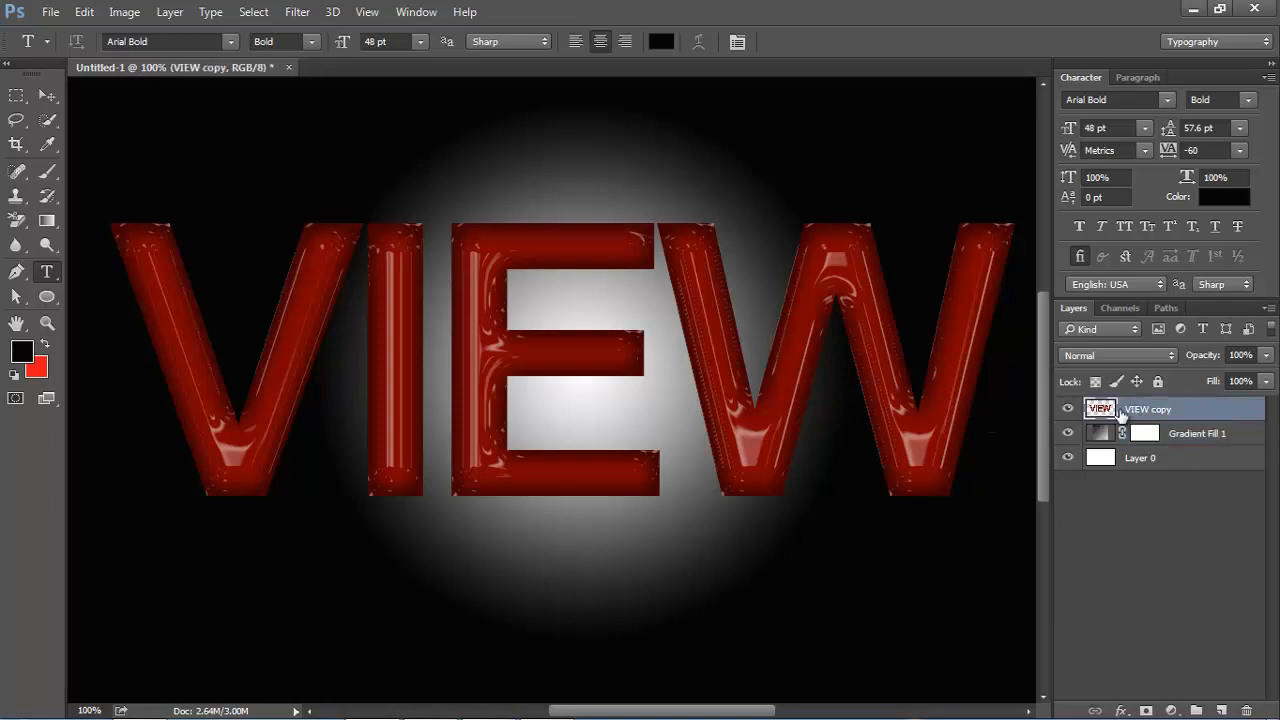
left_click(1121, 710)
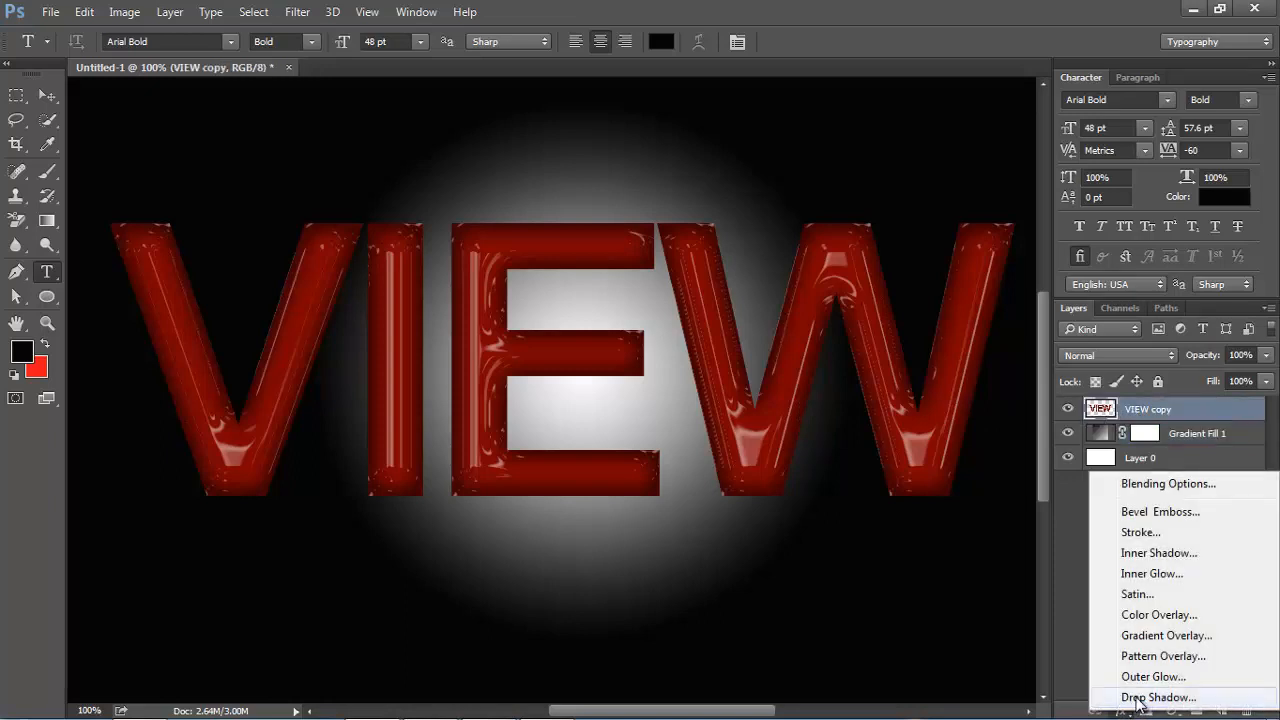
left_click(1146, 703)
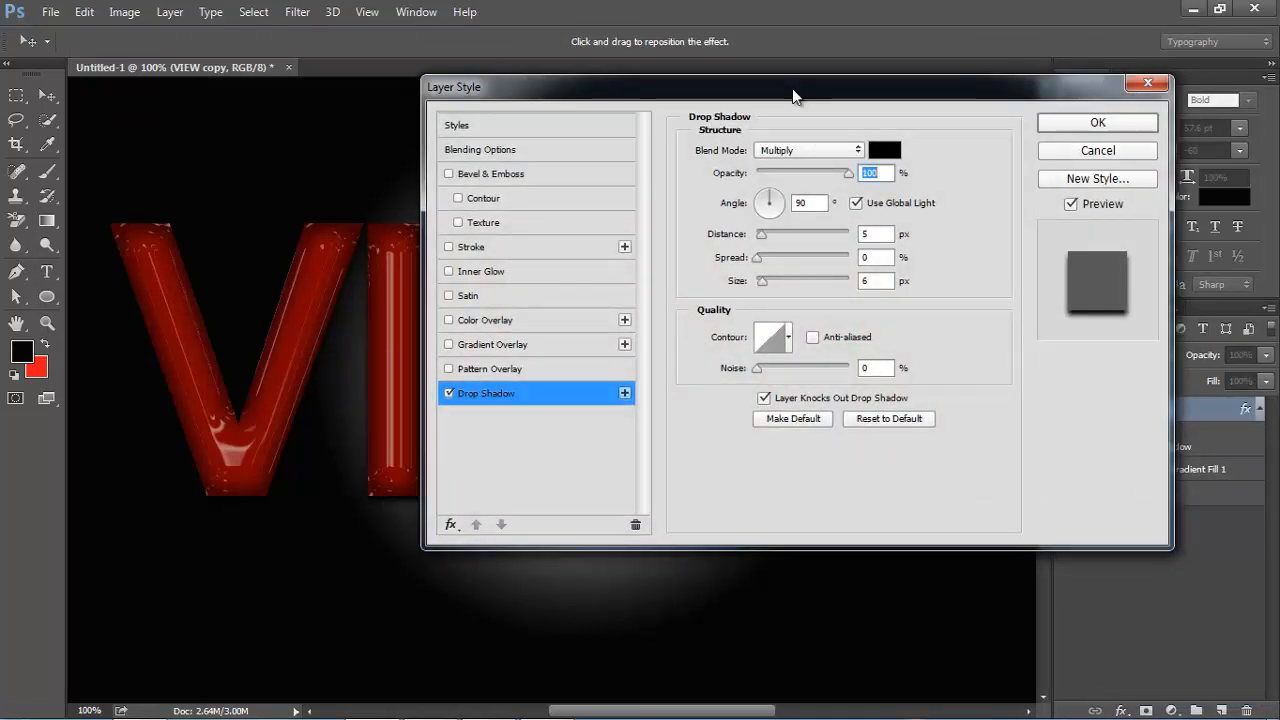
left_click_drag(793, 86, 973, 102)
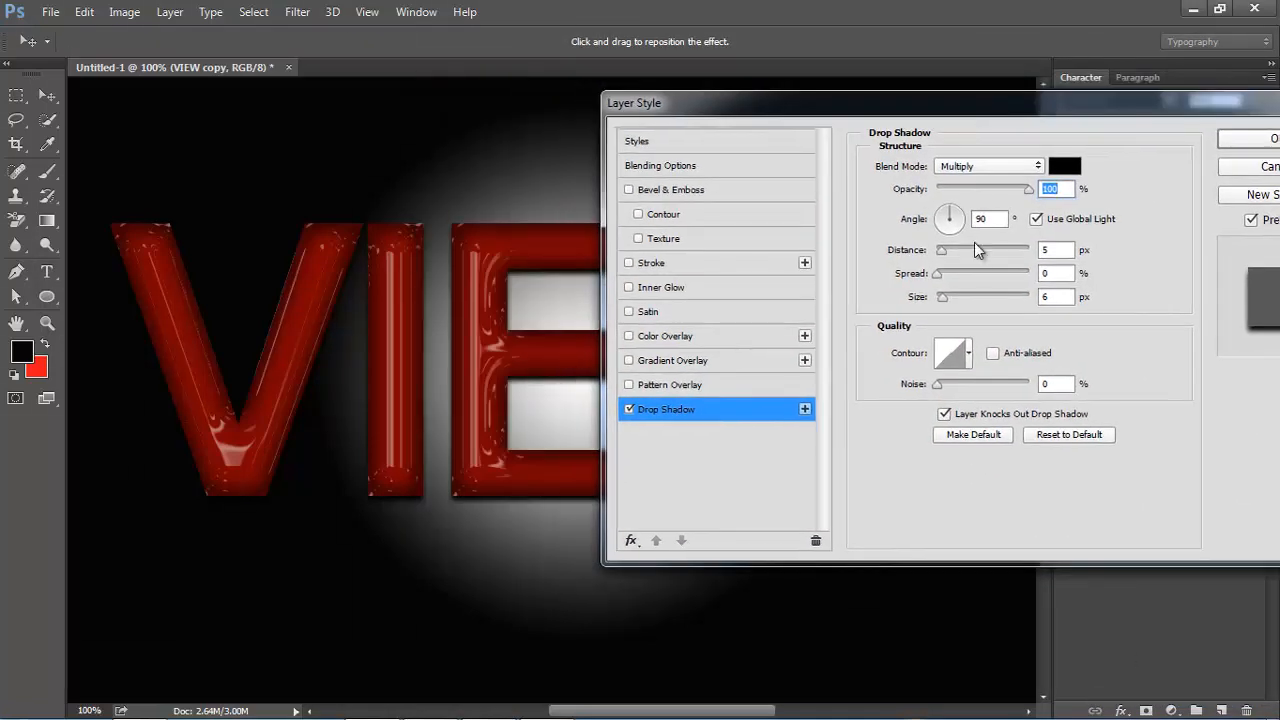
Apply the drop shadow with a size of 8 px and a slightly adjusted distance, and hide the interface panels
left_click(943, 300)
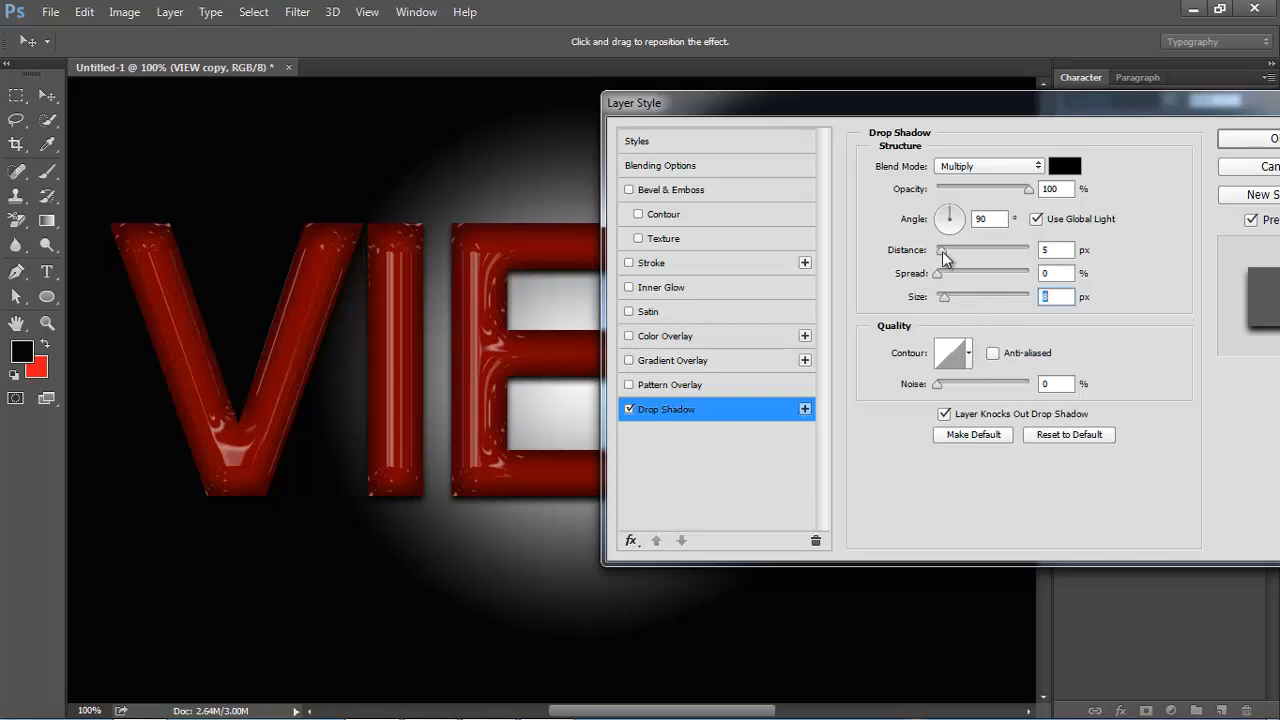
left_click(944, 257)
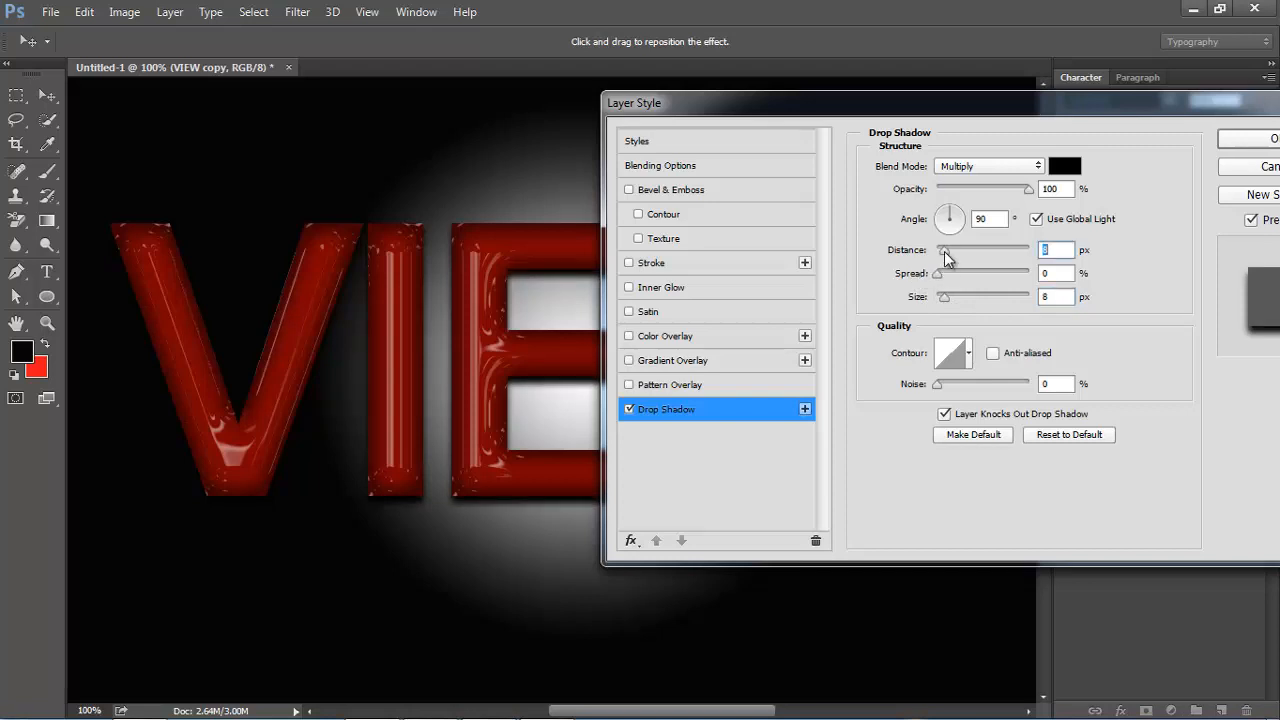
left_click_drag(945, 252, 942, 257)
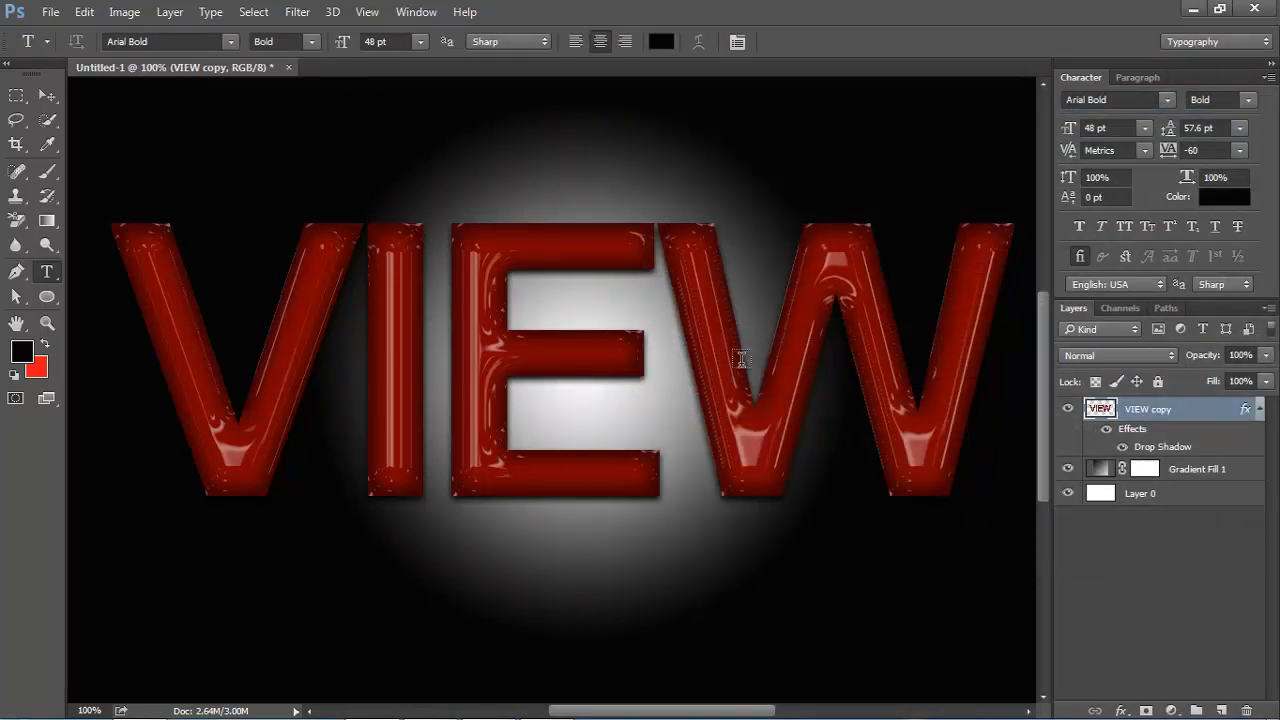
key("Tab")
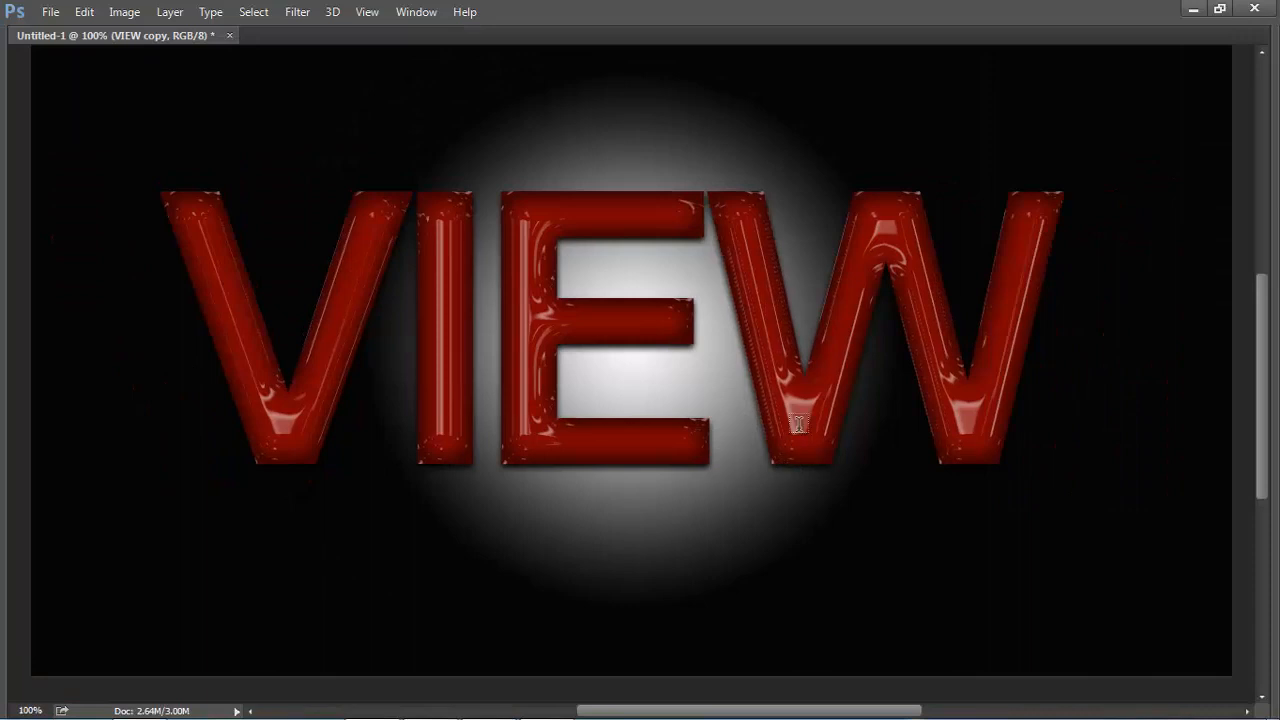